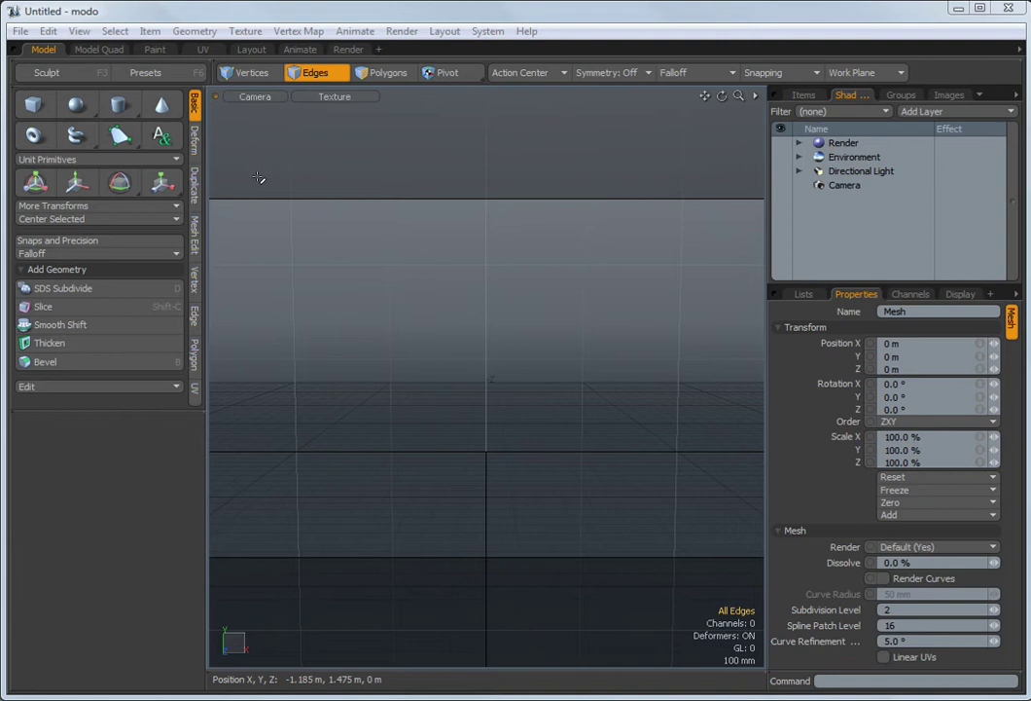
Look over the building meshes available in the preset library, then close it.
key("F6")
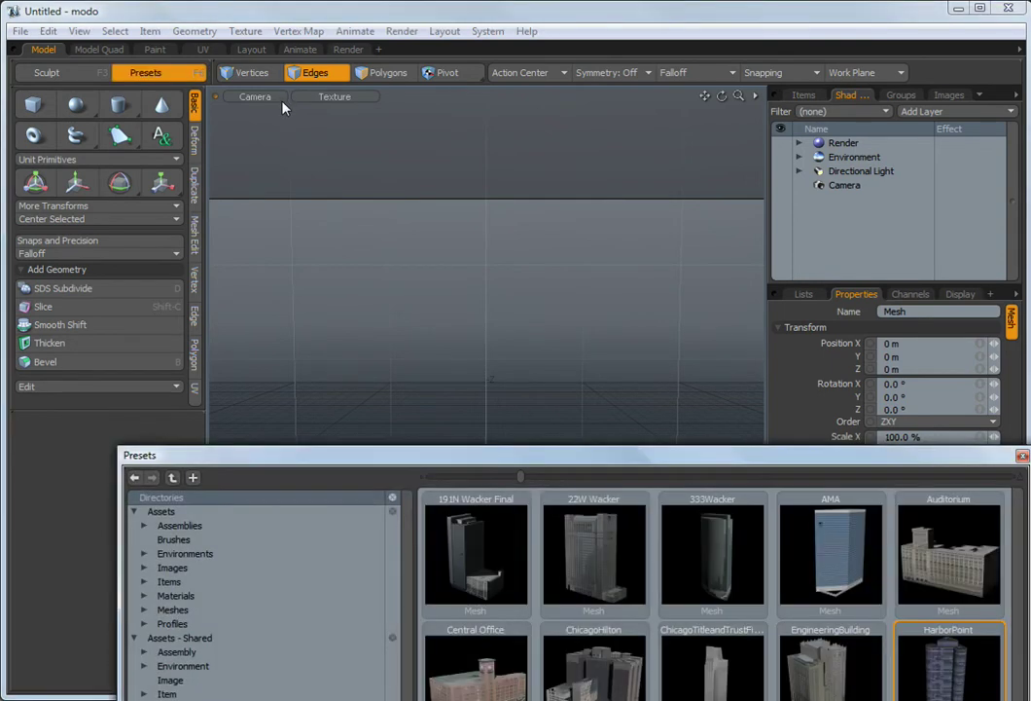
left_click_drag(504, 461, 411, 73)
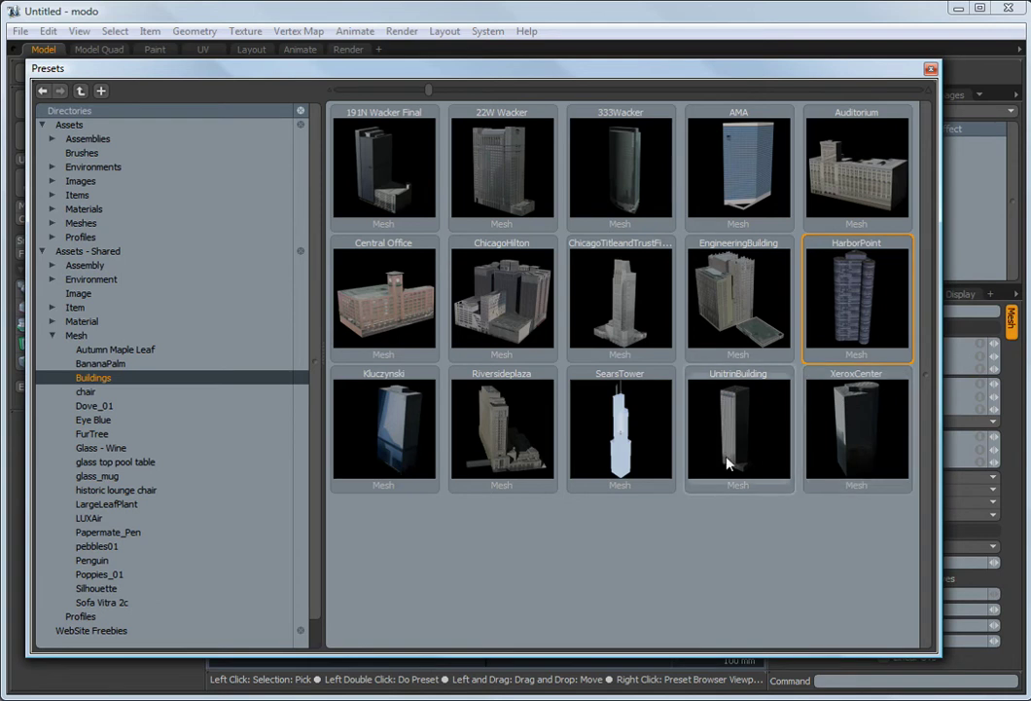
left_click(930, 70)
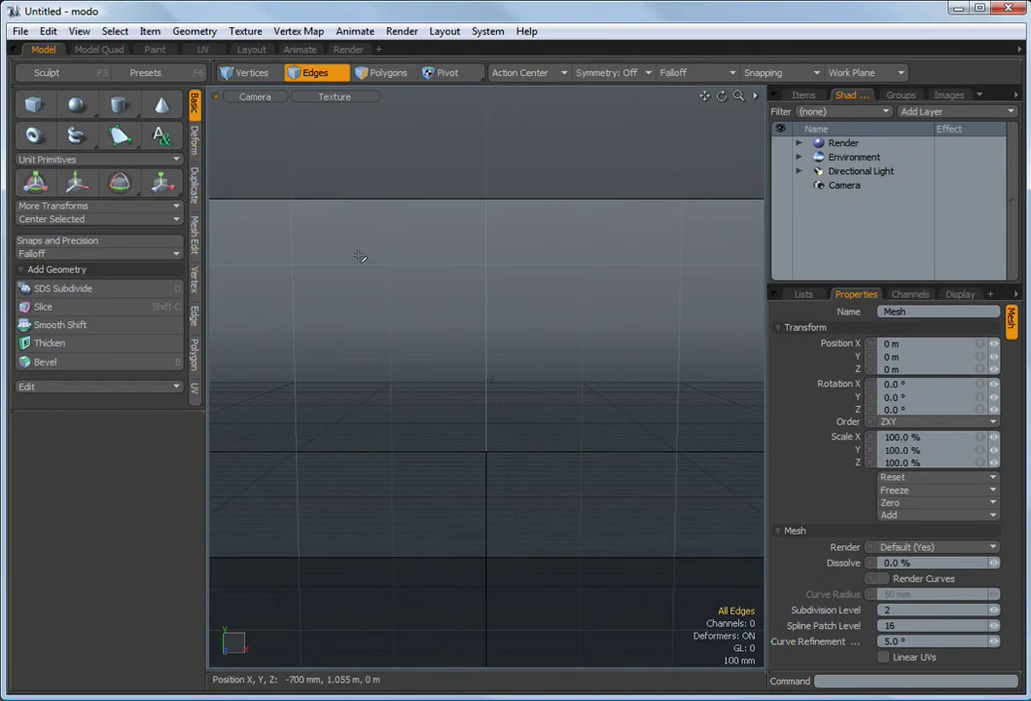
Start a cube primitive and set its X and Y position to 0 m.
left_click(33, 104)
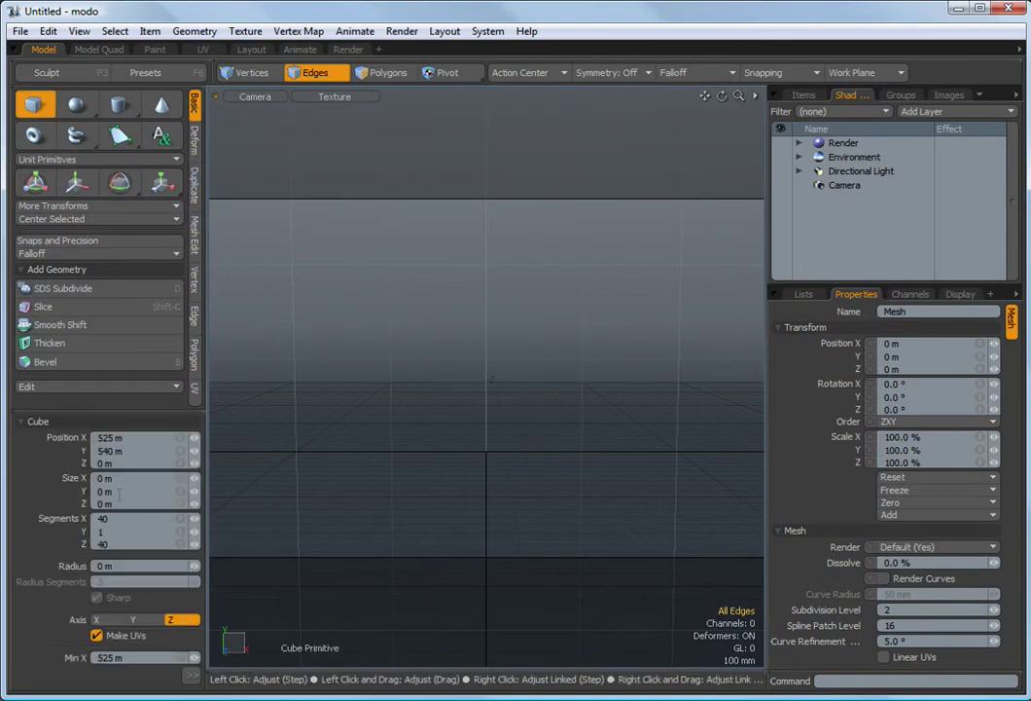
scroll(125, 490, "down", 5)
left_click(125, 113)
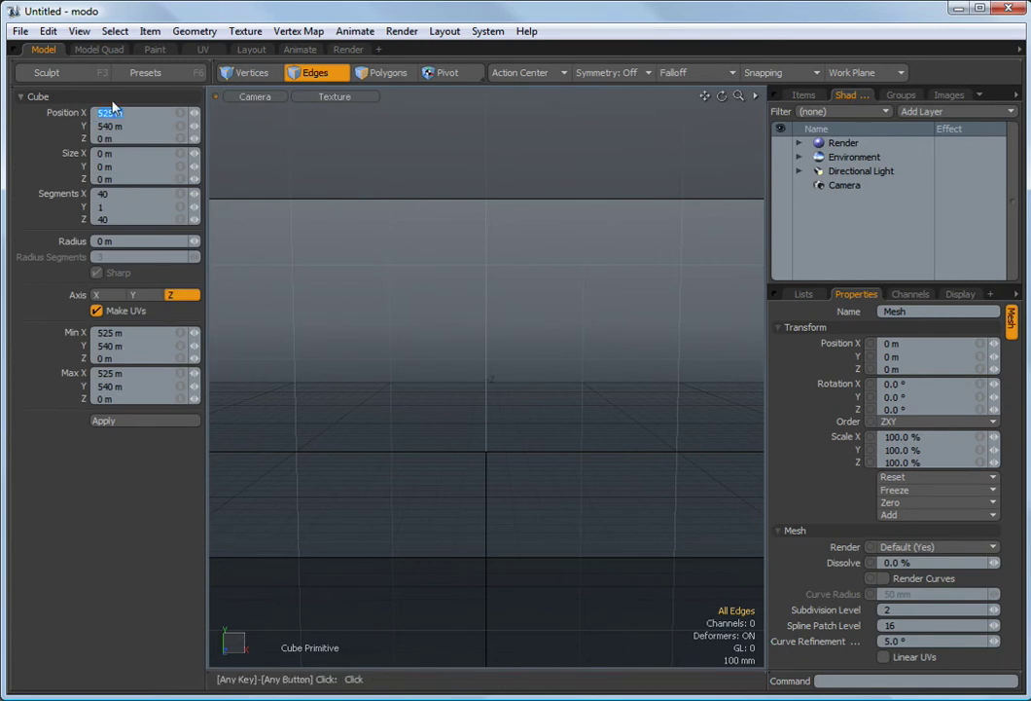
type("1 km")
key("Tab")
key("Tab")
left_click(113, 109)
type("0")
key("Tab")
type("0")
key("Tab")
Create the cube as a flat plane, 1 km in X and Z and 0 m in Y, with 20 × 1 × 20 segments.
key("Tab")
type("1km")
key("Tab")
key("Tab")
type("1")
key("Tab")
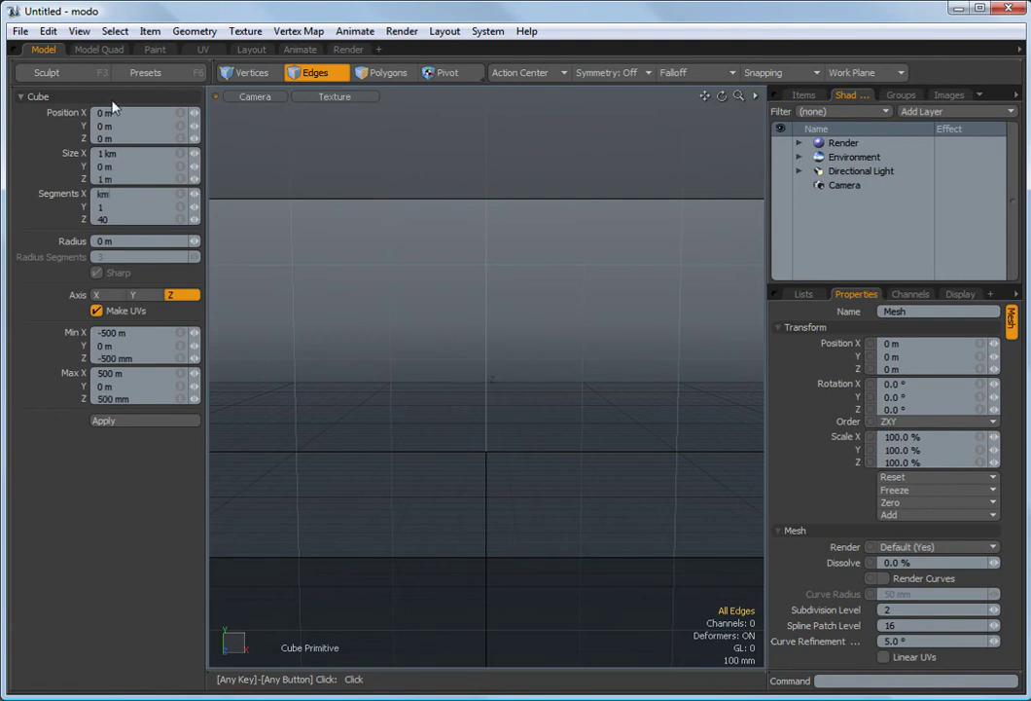
type("km")
key("Tab")
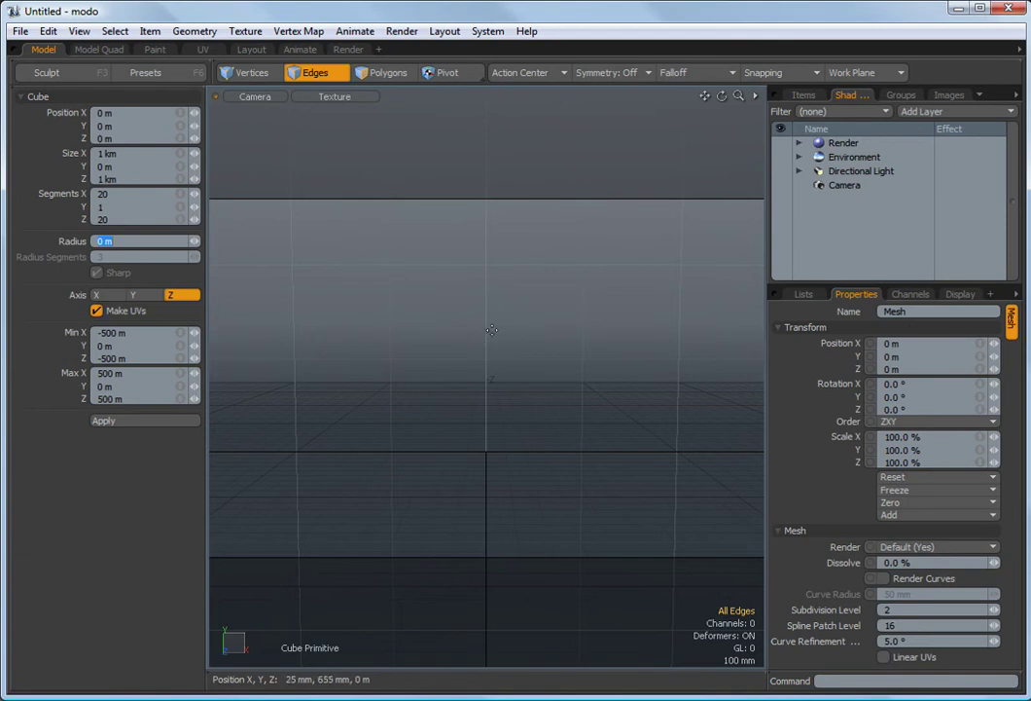
left_click(300, 366)
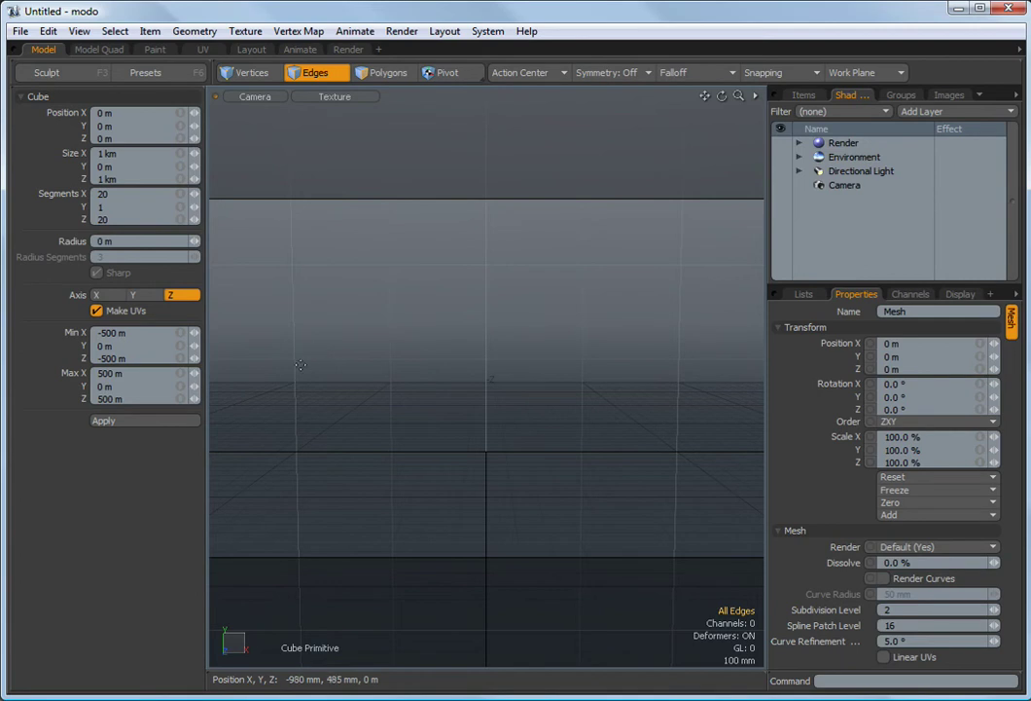
left_click(144, 421)
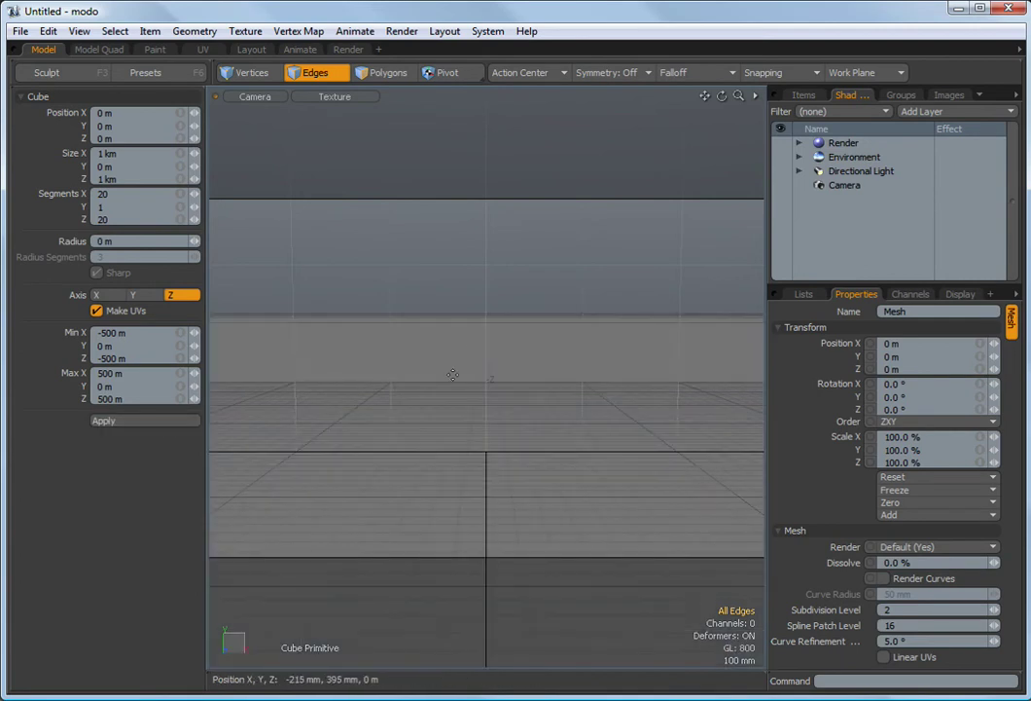
Rename the ground plane's mesh item to City.
left_click(804, 94)
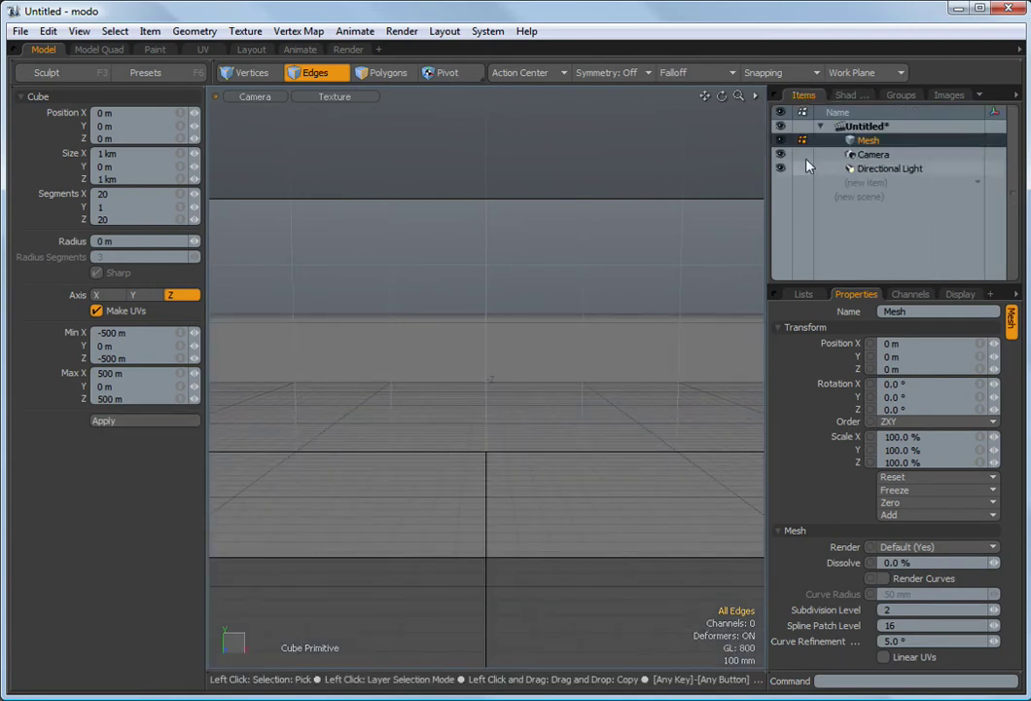
double_click(867, 141)
type("City")
key("Return")
Assign a new material named CityGround to the ground plane with the default colour and shading values.
left_click_drag(528, 361, 463, 472, "alt")
key("2")
left_click_drag(582, 422, 435, 352, "alt+shift")
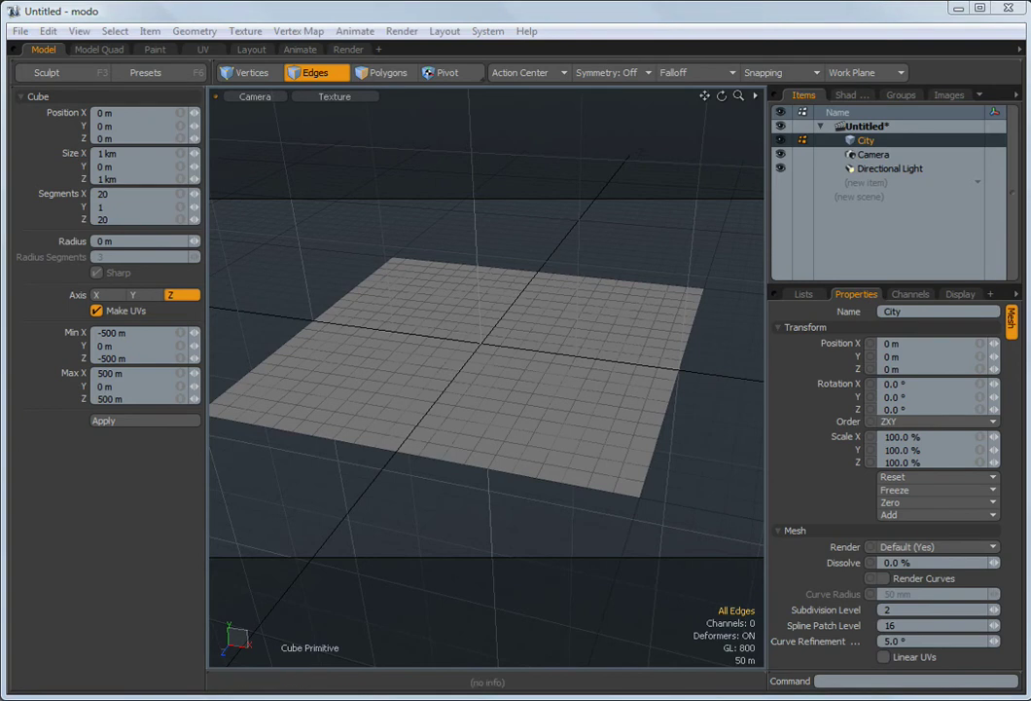
key("m")
left_click(519, 346)
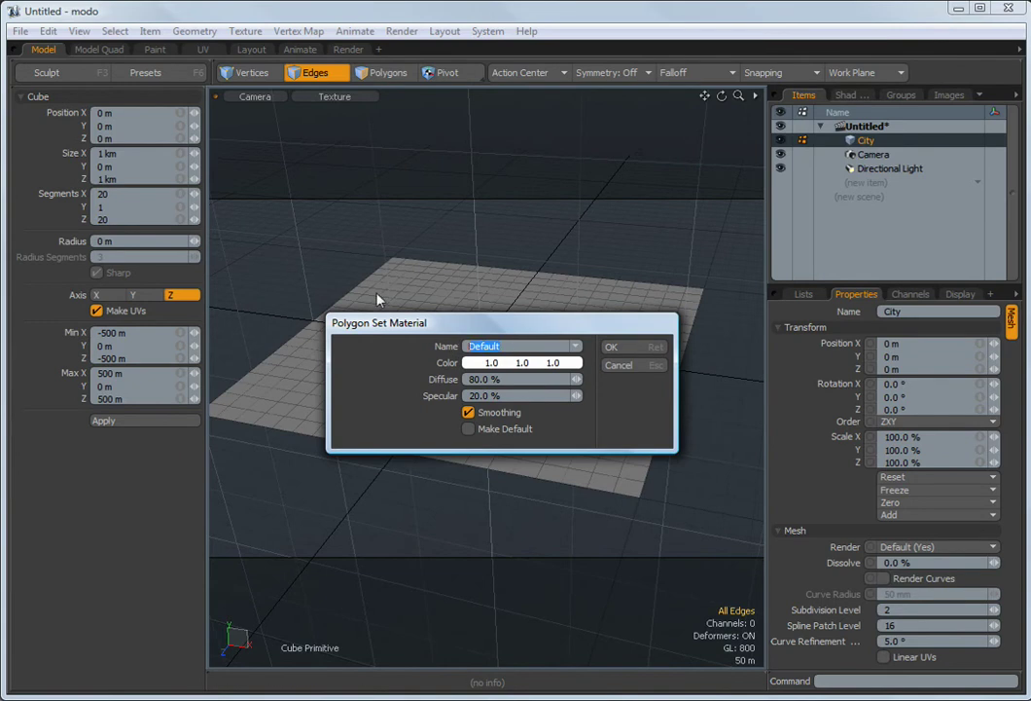
type("CityGround")
key("Return")
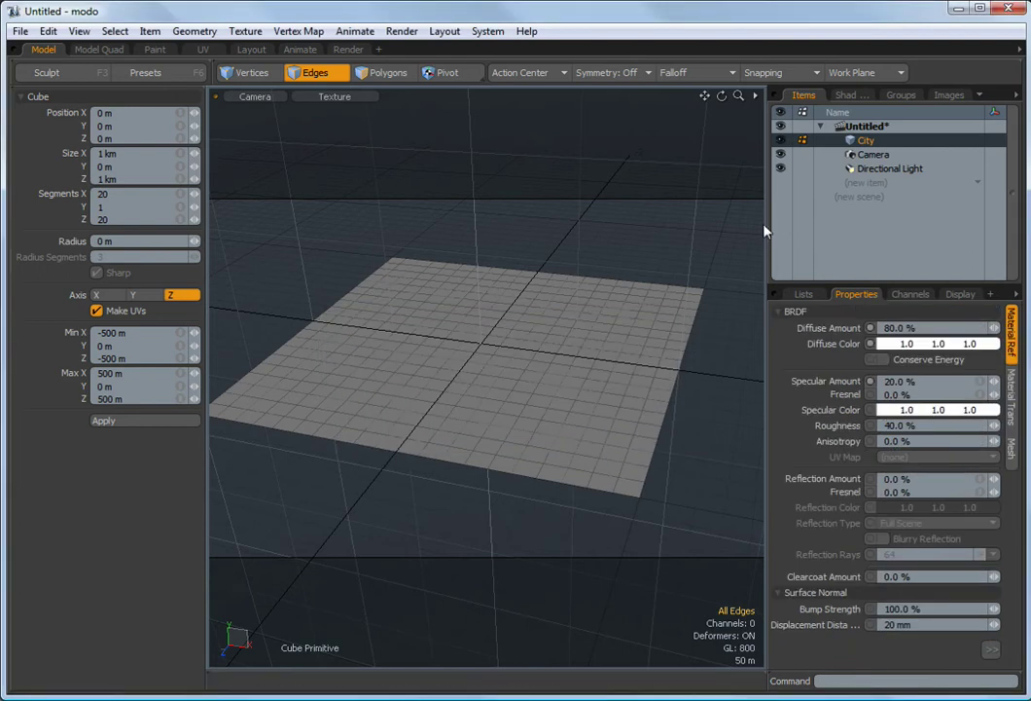
Load the XeroxCenter and UnitrinBuilding mesh presets into the scene.
key("F6")
left_click_drag(899, 73, 533, 67)
double_click(497, 414)
double_click(371, 414)
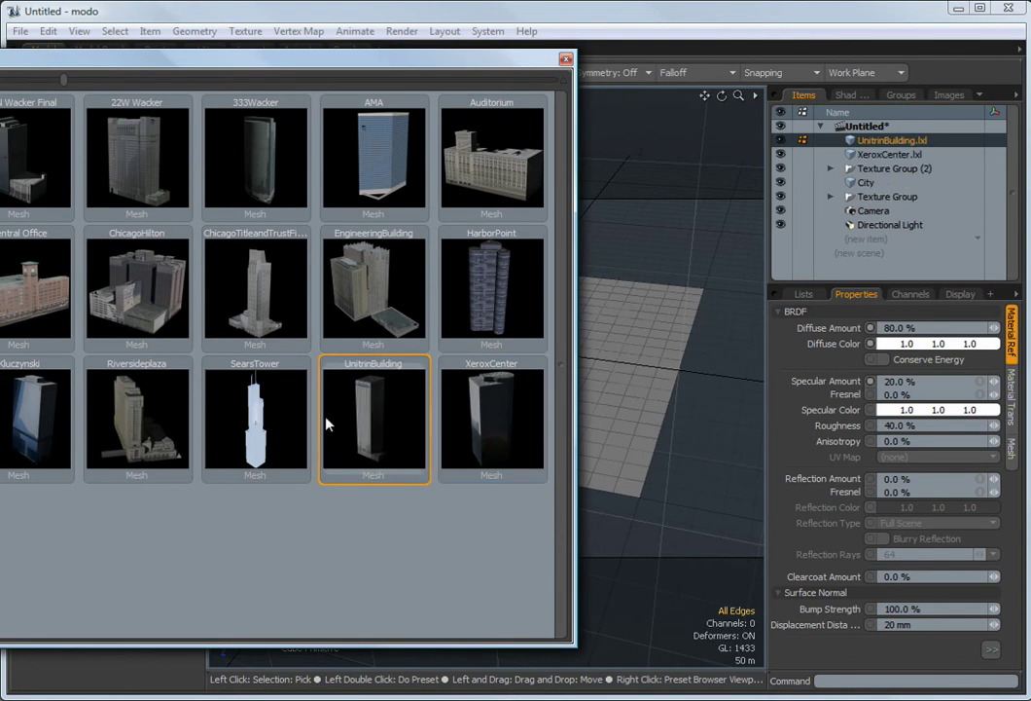
Load the Kluczynski and HarborPoint mesh presets into the scene and close the preset library.
double_click(27, 408)
left_click_drag(534, 64, 409, 71)
double_click(371, 296)
left_click(443, 64)
key("ctrl+space")
mouse_move(882, 170)
left_mouse_down()
mouse_move(885, 192)
mouse_move(868, 199)
mouse_move(876, 227)
mouse_move(878, 181)
left_mouse_up()
left_click_drag(492, 329, 431, 513, "ctrl+alt")
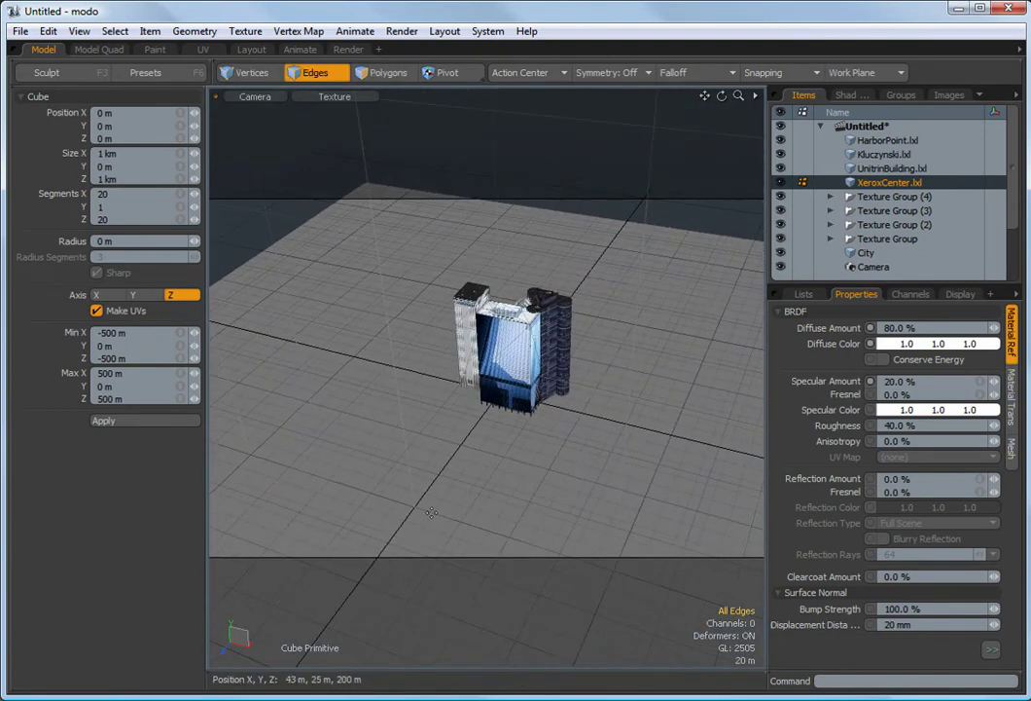
Create a new item group and name it Buildings.
left_click(867, 254)
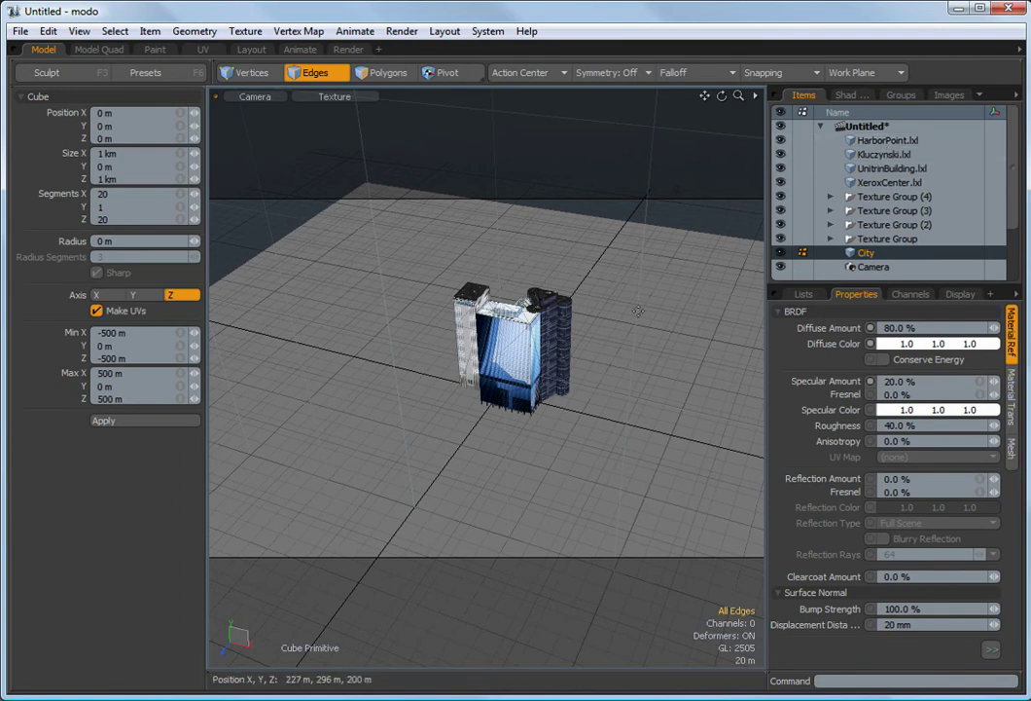
left_click(900, 98)
left_click(885, 127)
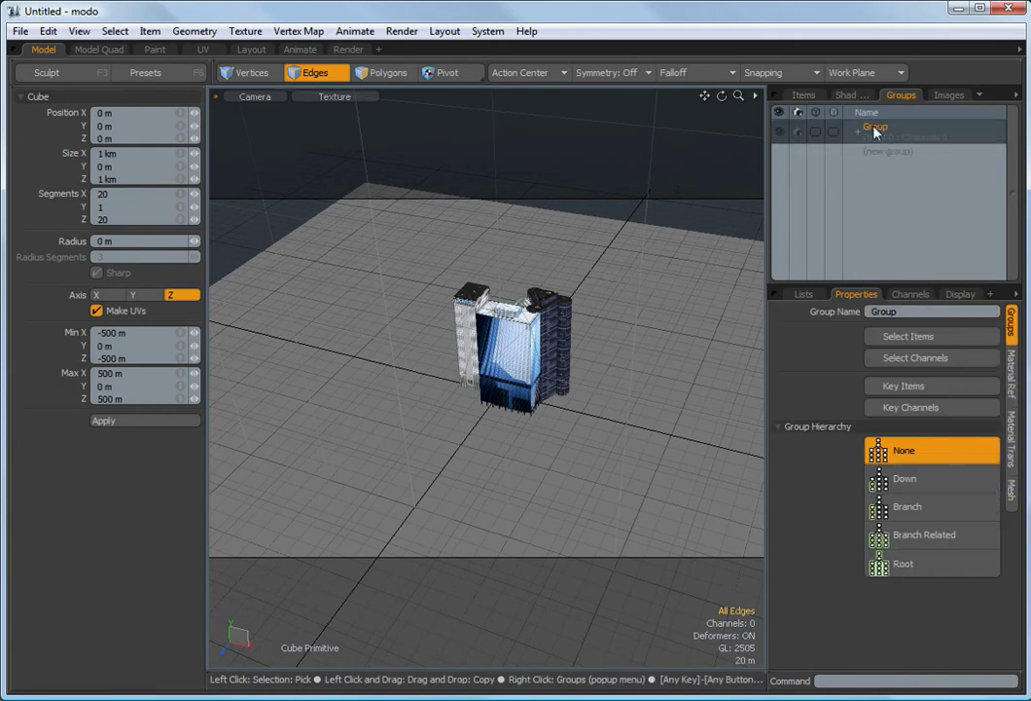
double_click(873, 128)
type("Buildings")
key("Return")
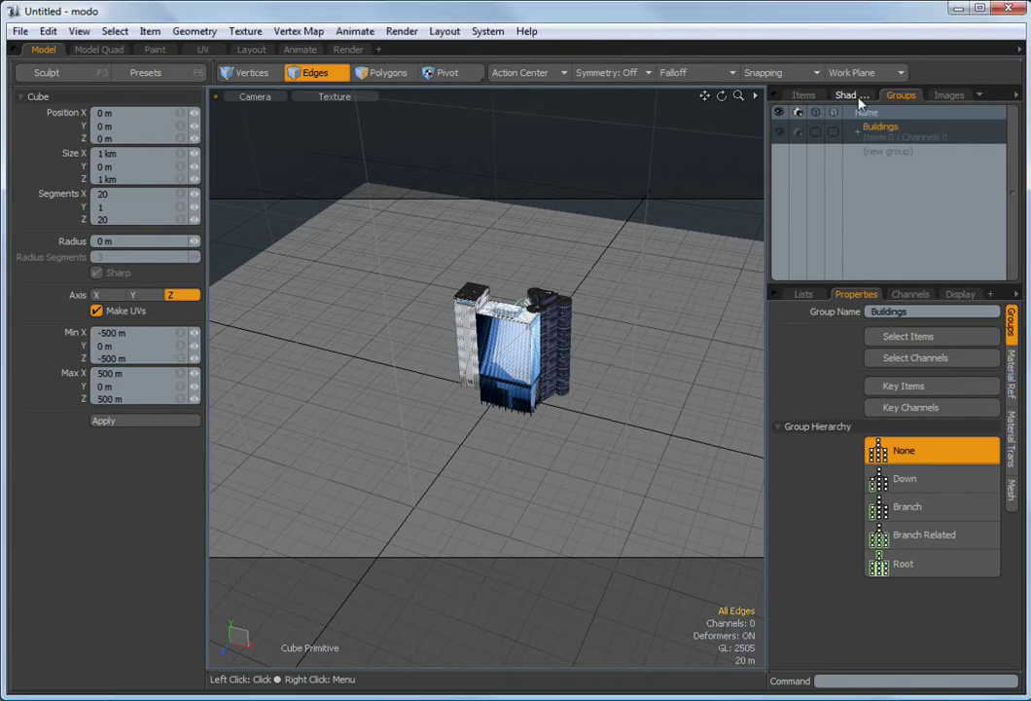
Add the HarborPoint, Kluczynski, UnitrinBuilding and XeroxCenter meshes to the Buildings group.
key("2")
key("ctrl+space")
left_click(477, 196)
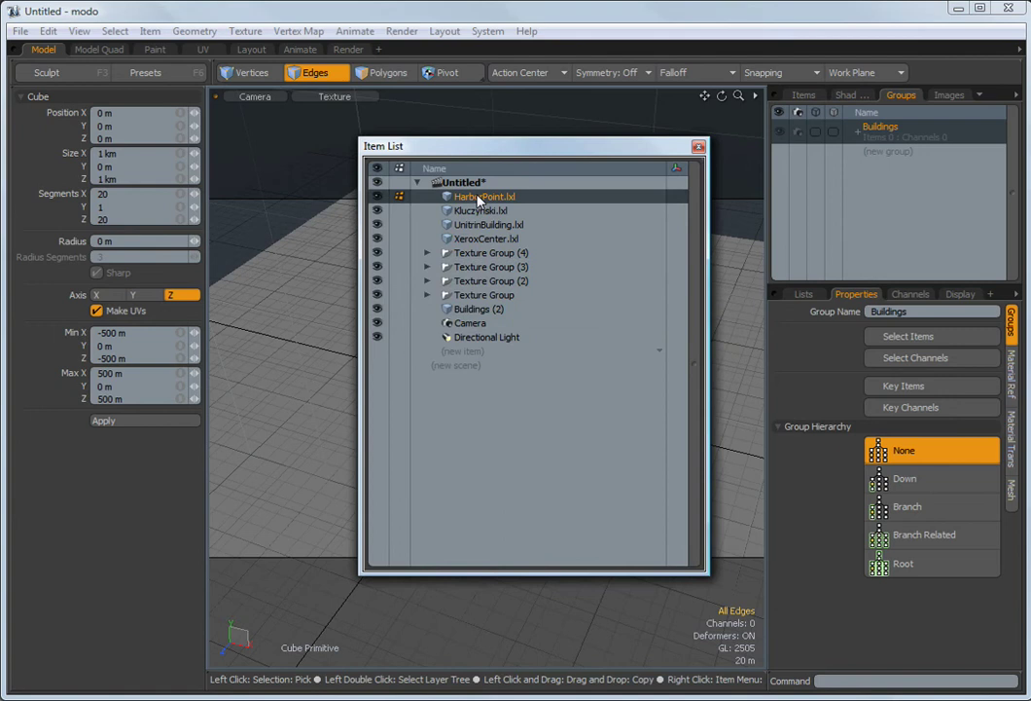
left_click(479, 239, "shift")
left_click_drag(479, 240, 868, 146)
left_click(698, 147)
left_click(405, 75)
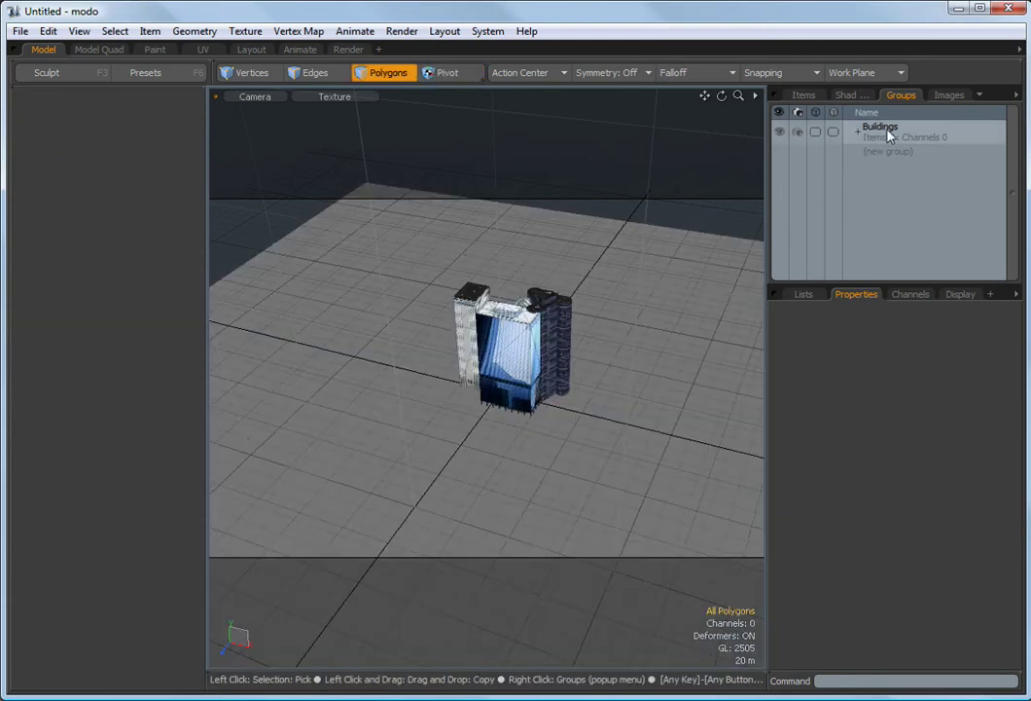
left_click(887, 133)
left_click(857, 131)
left_click(870, 153)
Add a Replicator item to the scene.
left_click(804, 95)
left_click(385, 73)
left_click_drag(1013, 147, 1017, 193)
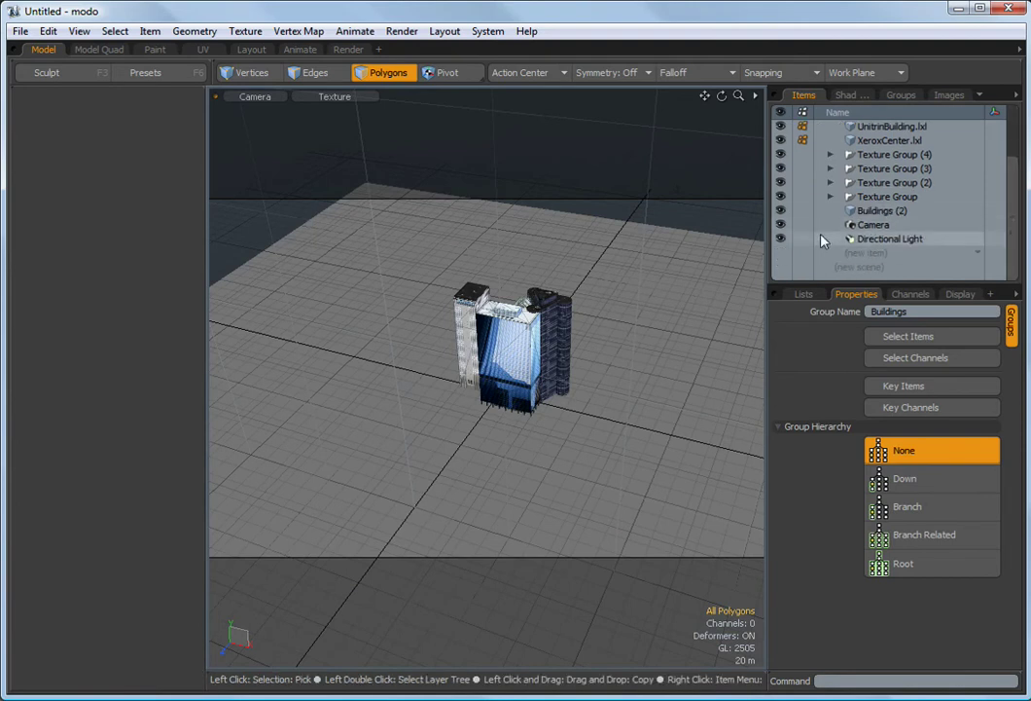
left_click(876, 254)
left_click(857, 281)
left_click_drag(1018, 202, 1019, 212)
Set the replicator's prototype to the Buildings group and its point source to the City mesh.
key("ctrl+space")
left_click(905, 319)
left_click(921, 396)
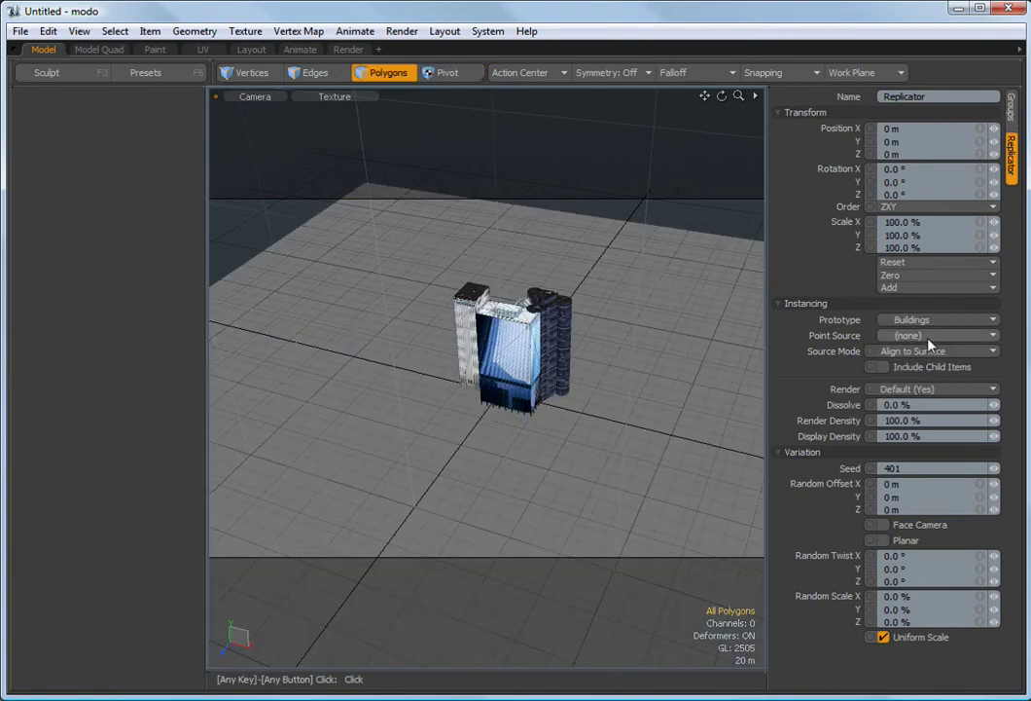
left_click(927, 336)
left_click(920, 351)
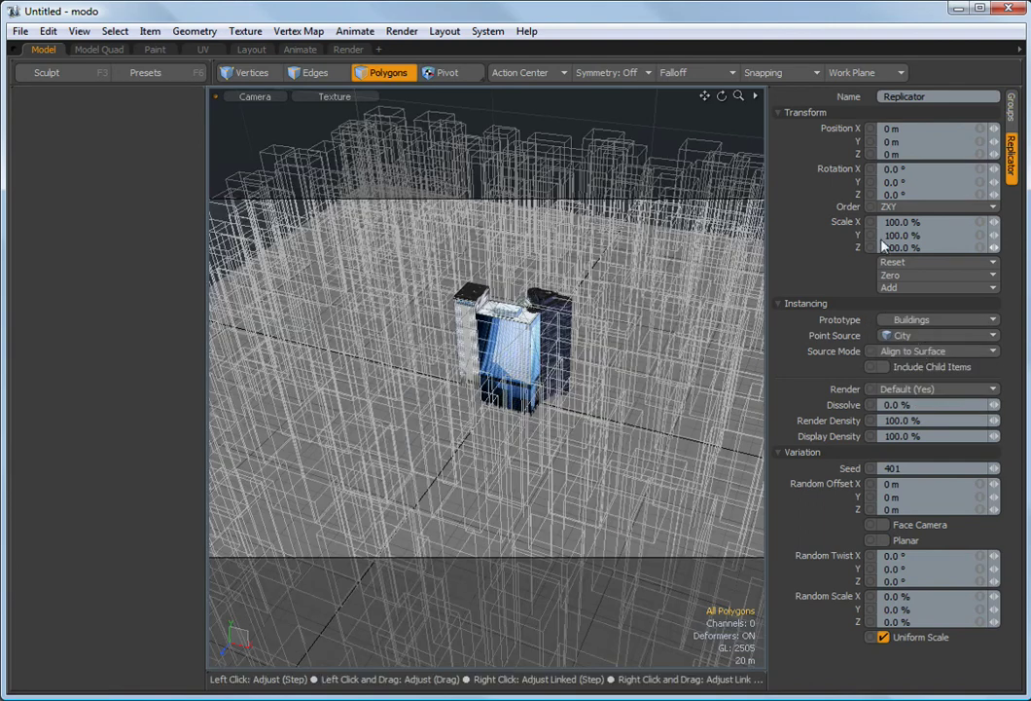
Set the replicator's random scale to 25% in X, 45% in Y and 25% in Z, with uniform scale turned off.
left_click_drag(531, 336, 656, 384, "ctrl+alt")
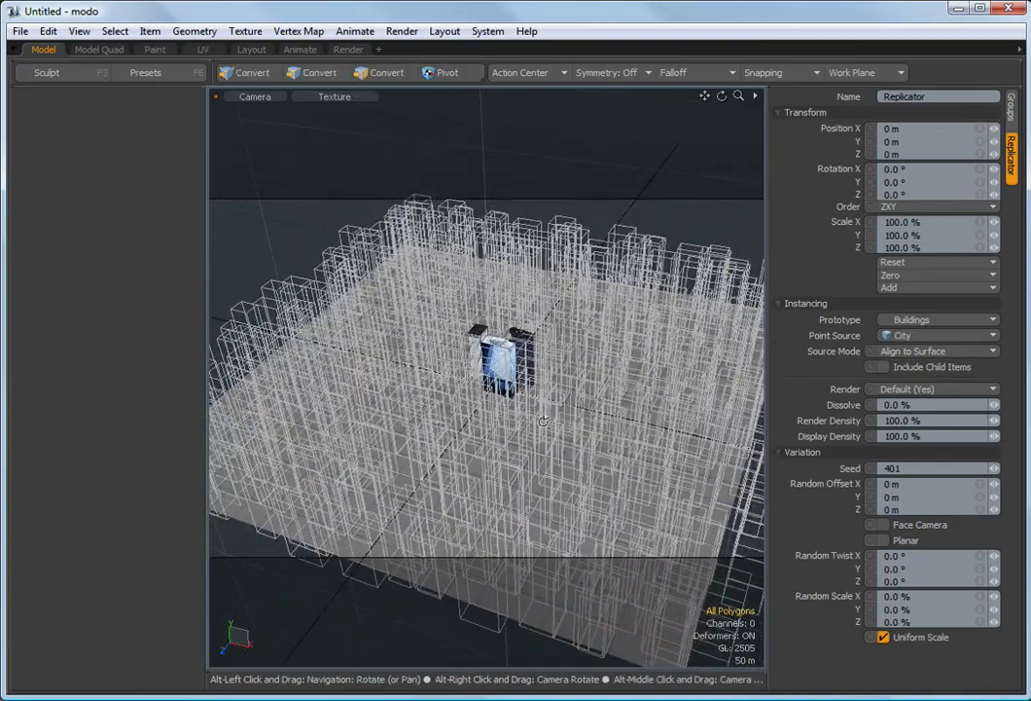
left_click(917, 596)
type("25")
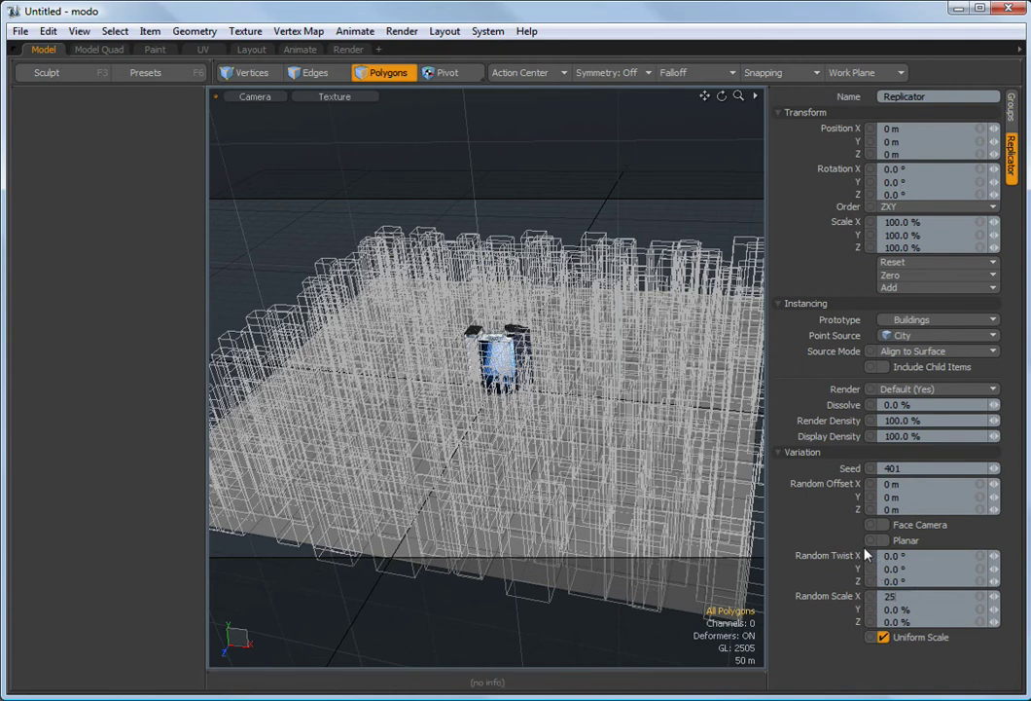
key("Tab")
type("45")
key("Tab")
type("25")
left_click(883, 637)
Set the replicator's display density to 10%.
left_click(917, 437)
type("10")
key("Tab")
Hide the four source building meshes, HarborPoint, Kluczynski, UnitrinBuilding and XeroxCenter.
left_click_drag(478, 483, 554, 443, "alt")
left_click(875, 122)
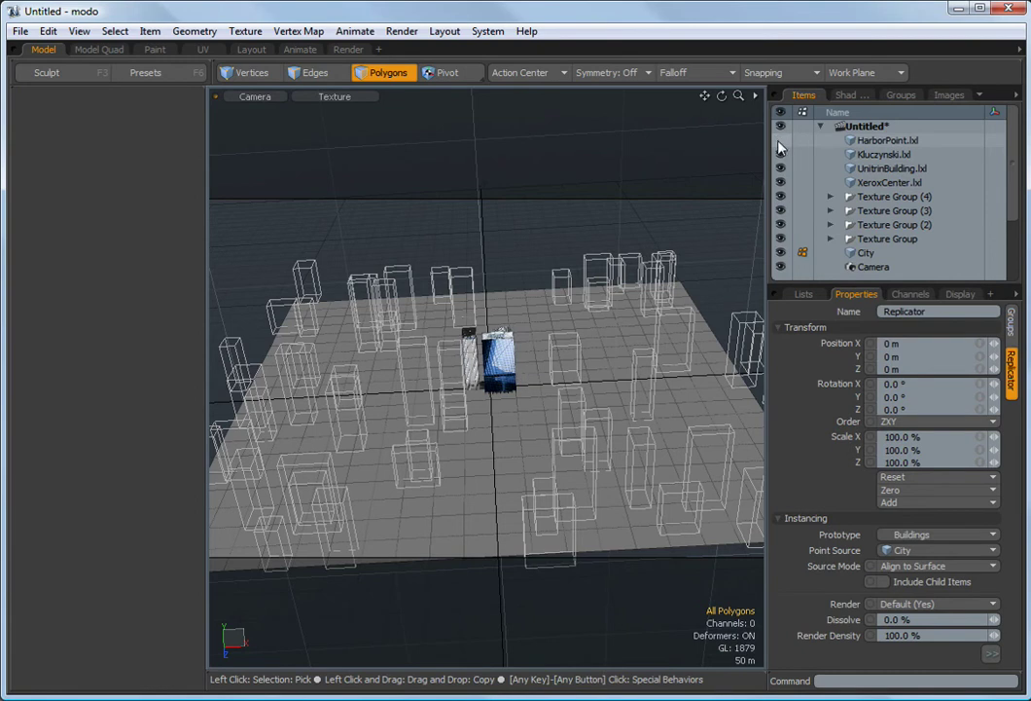
left_click_drag(779, 140, 779, 182)
Change the replicator's source mode to Use Polygons.
scroll(1014, 196, "down", 3)
left_click(915, 566)
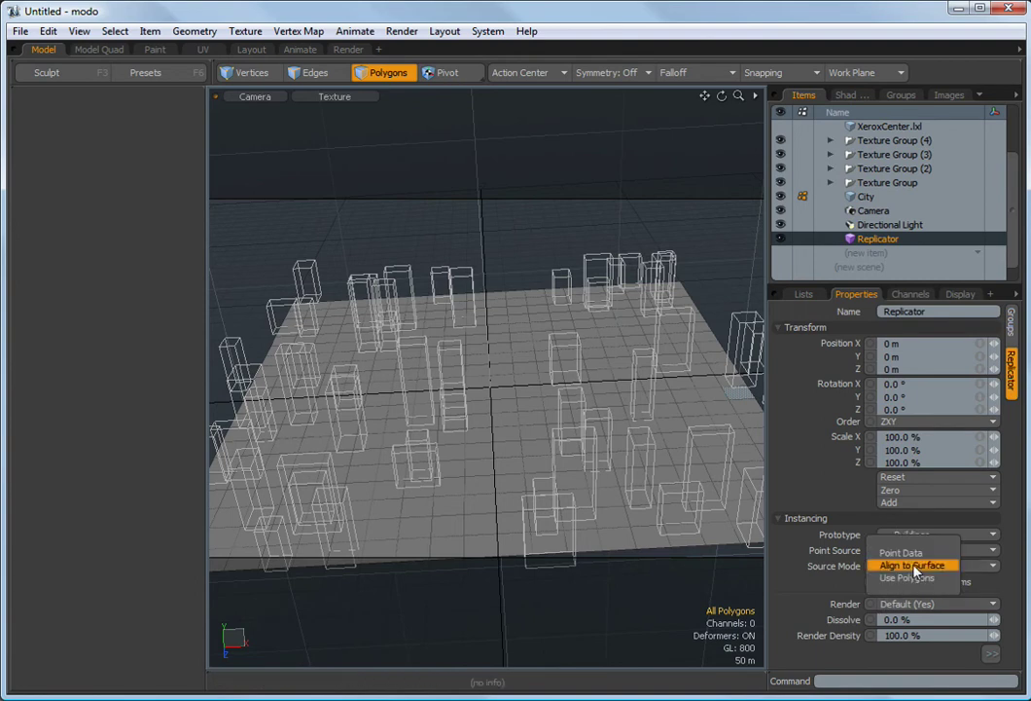
left_click(915, 578)
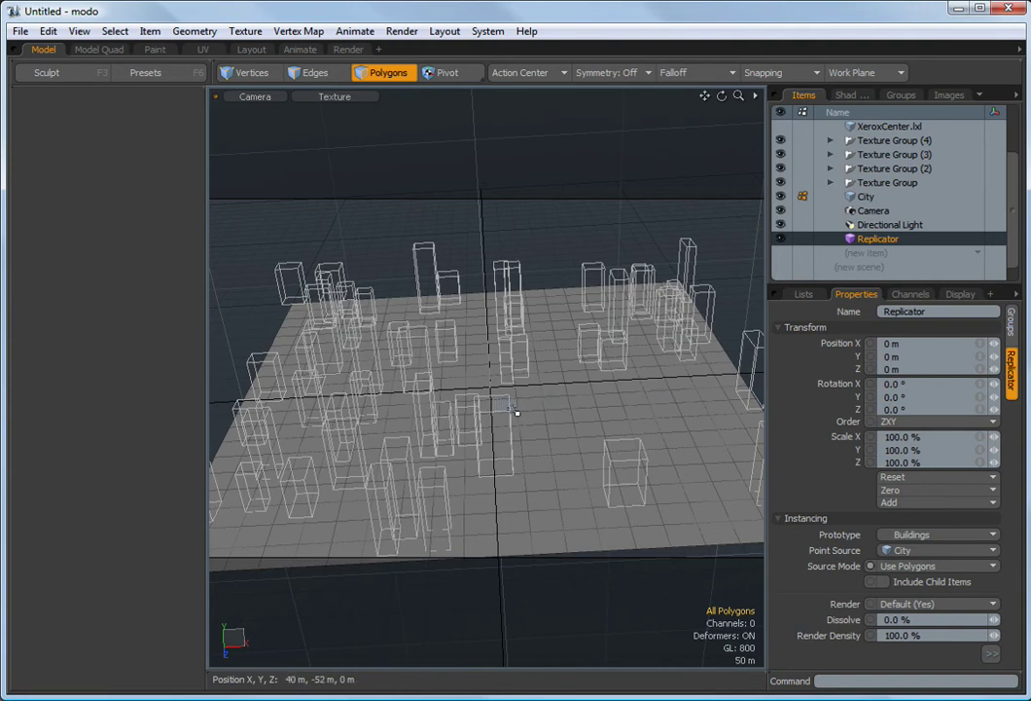
Open the render preview, enlarge it and examine the replicated city.
key("F9")
left_click_drag(356, 446, 424, 446)
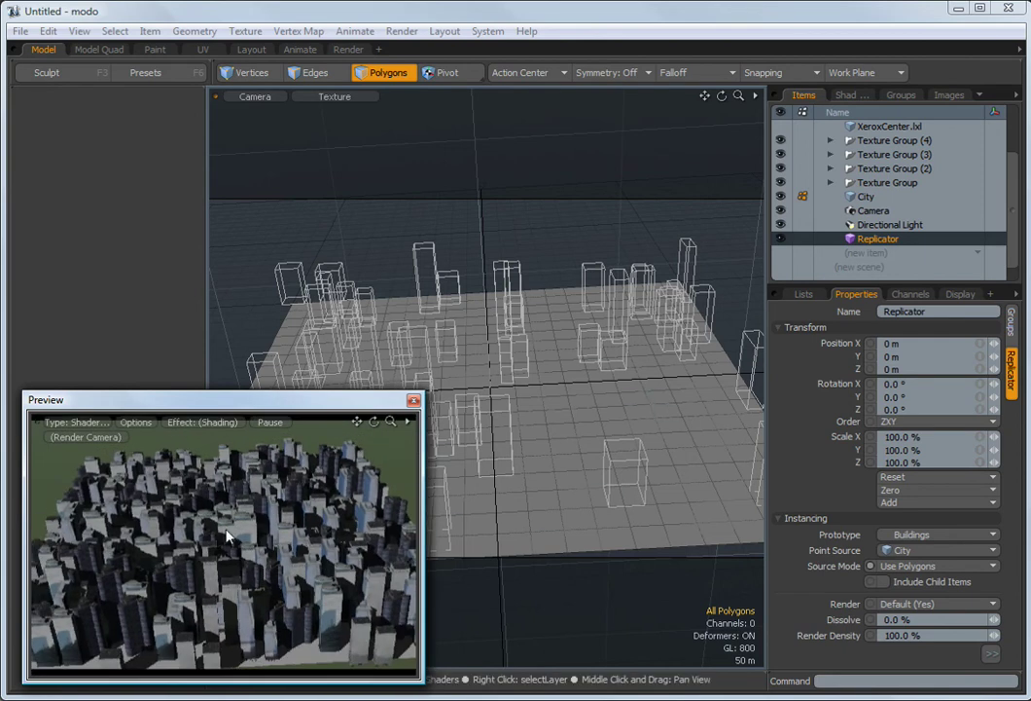
left_click(903, 95)
left_click(806, 95)
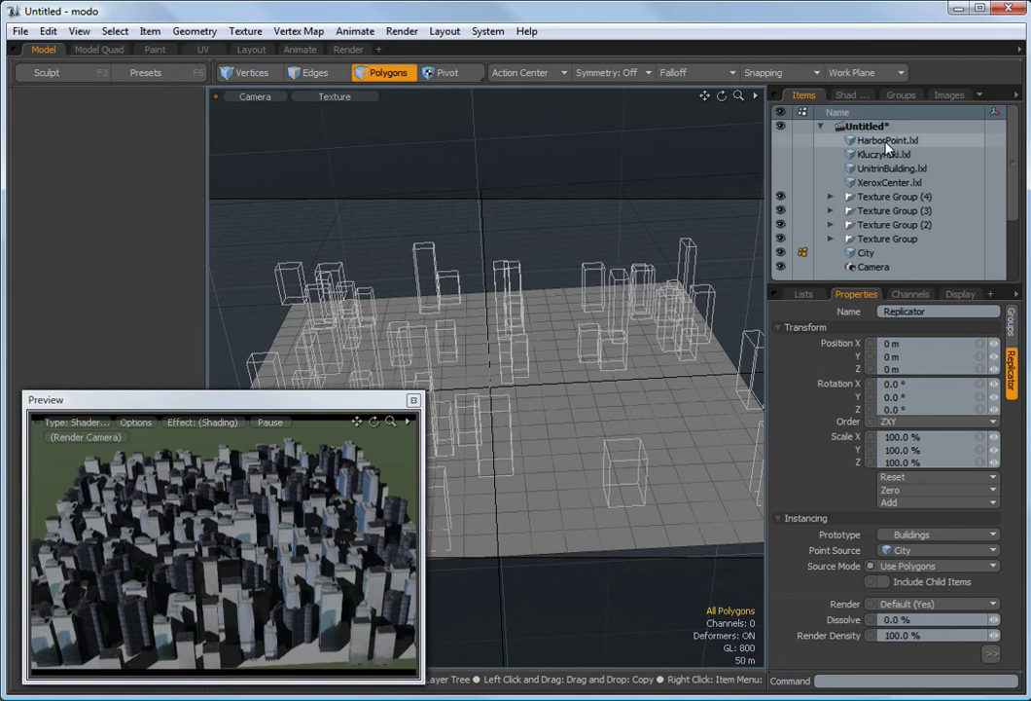
Duplicate the Kluczynski building mesh.
left_click(885, 141)
left_click(883, 155)
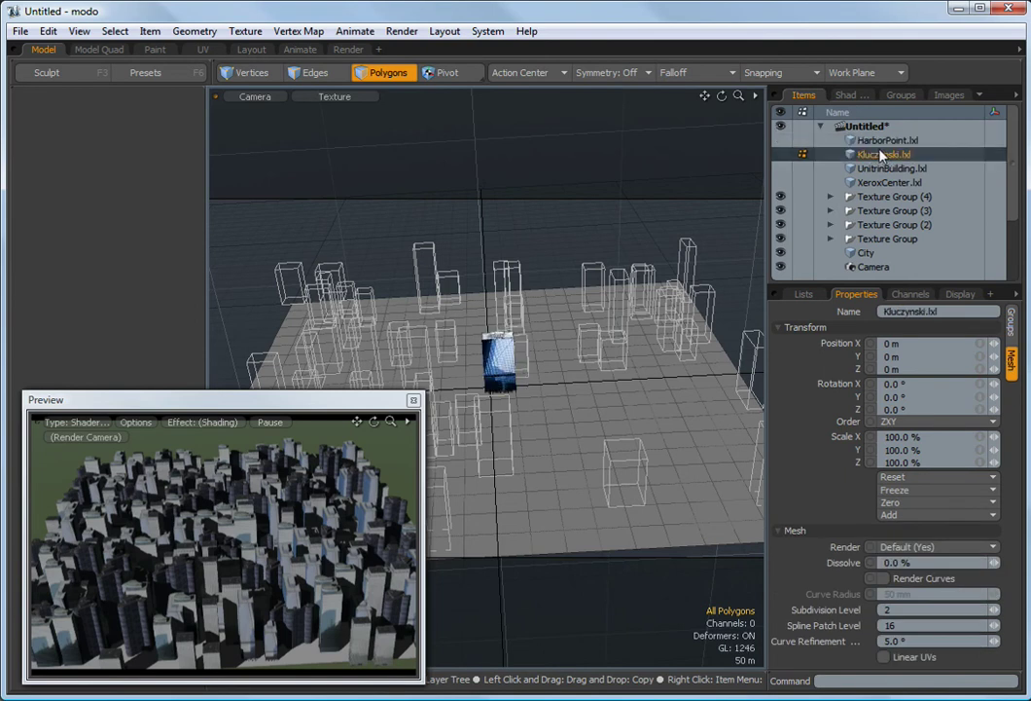
right_click(883, 156)
left_click(847, 291)
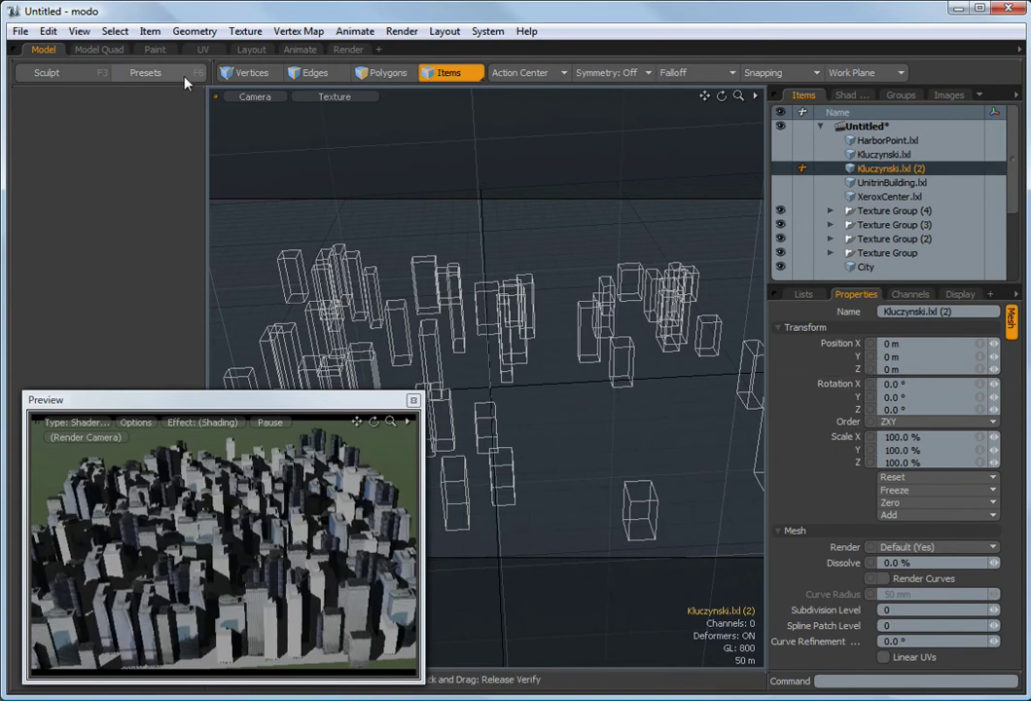
Rotate the geometry of the duplicated Kluczynski building about the vertical Y axis.
left_click(388, 72)
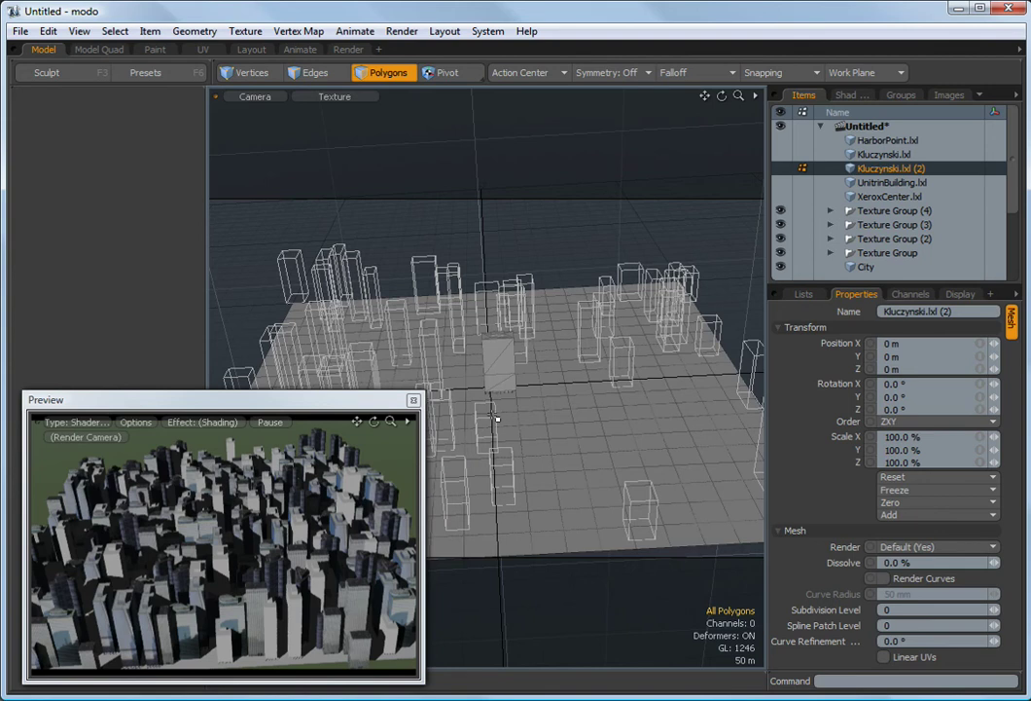
key("e")
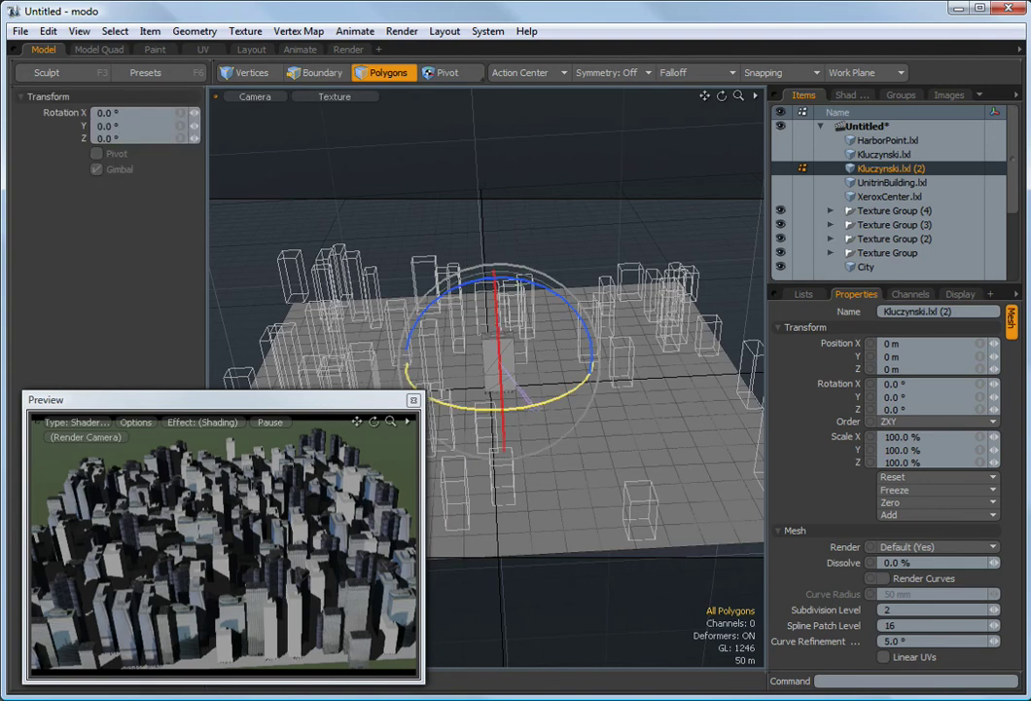
left_click_drag(434, 336, 643, 336)
Duplicate the UnitrinBuilding mesh.
left_click(905, 183)
right_click(905, 183)
left_click(880, 321)
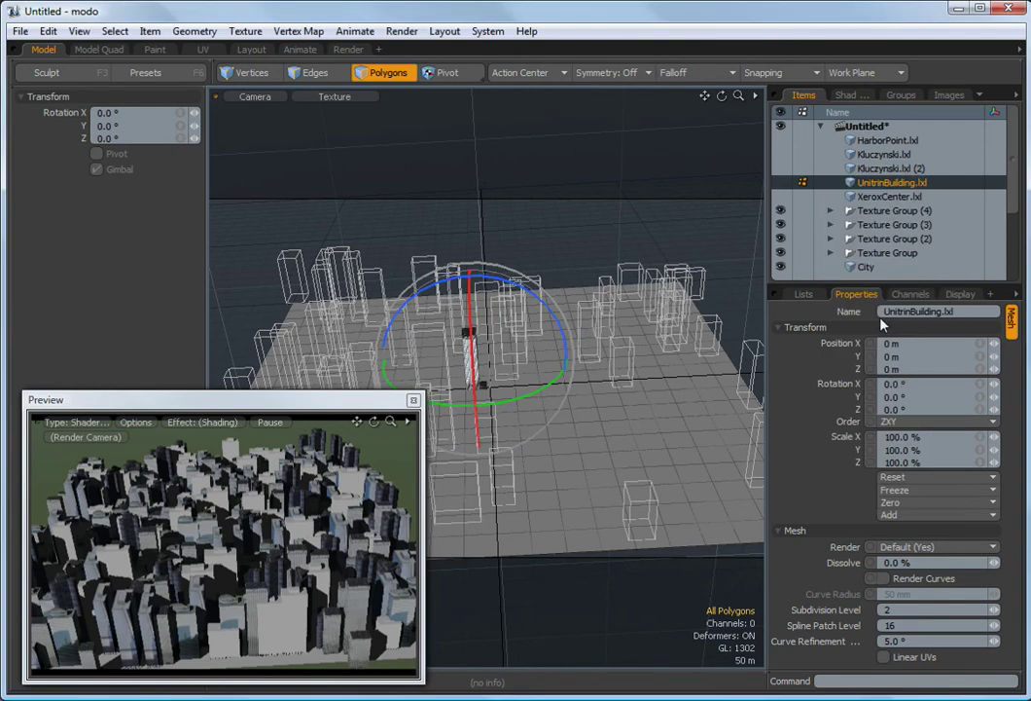
Rotate the geometry of one of the two UnitrinBuilding meshes about the vertical Y axis.
left_click_drag(540, 428, 377, 339)
Duplicate the XeroxCenter mesh and rotate the duplicate -180° about the Y axis.
left_click(889, 211)
right_click(827, 208)
left_click(853, 346)
left_click_drag(561, 416, 370, 339)
Check the Buildings group and bring the camera closer to examine the replicated city in the preview.
left_click(901, 94)
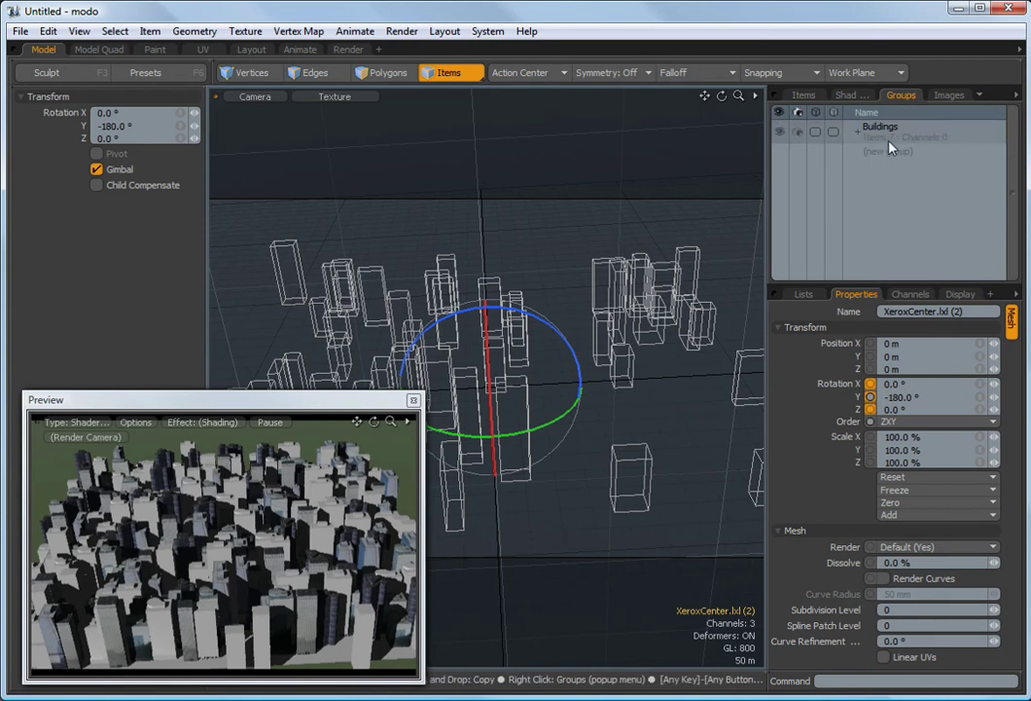
left_click(804, 96)
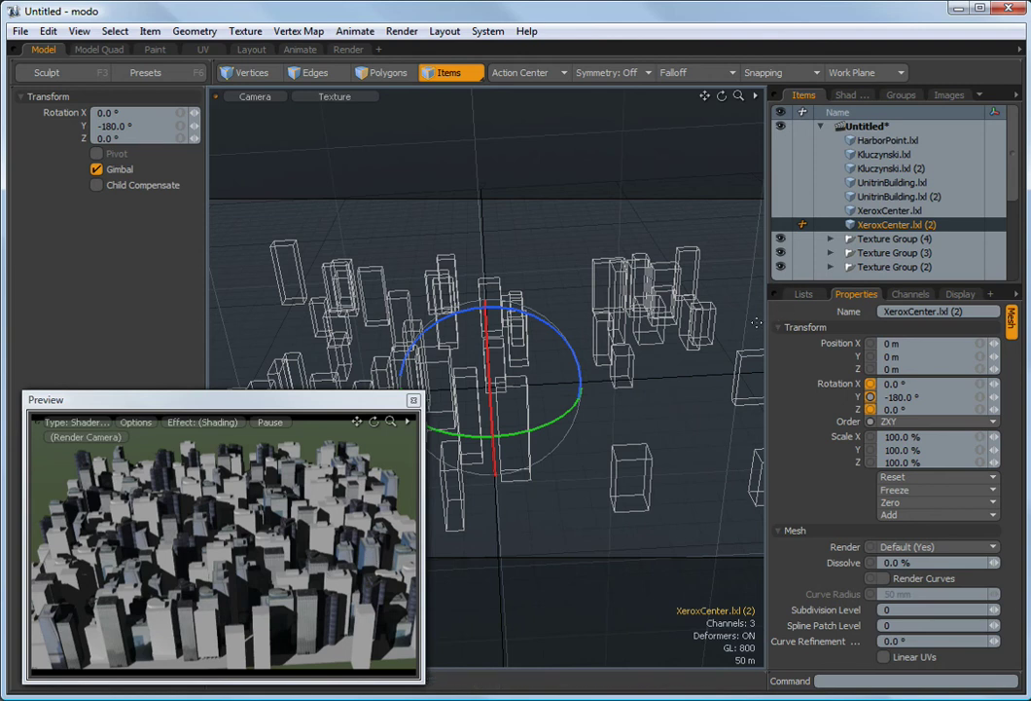
left_click_drag(320, 407, 322, 403)
left_click_drag(425, 357, 717, 388, "alt")
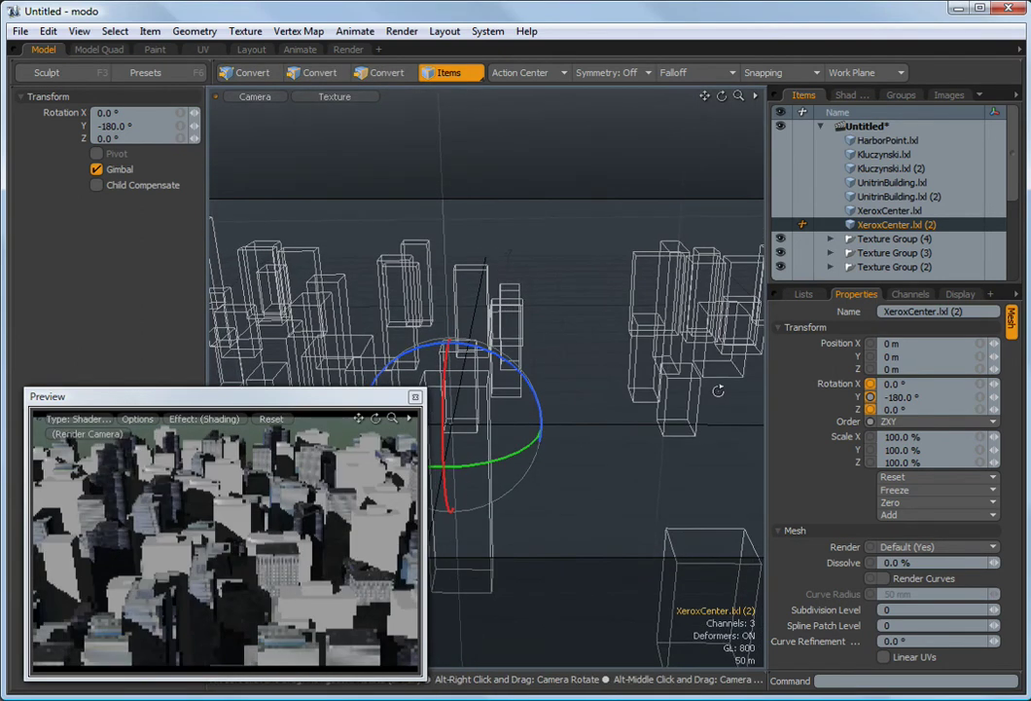
Enable Indirect Illumination in the render's Global Illumination settings.
left_click(846, 96)
left_click(823, 146)
left_click(799, 143)
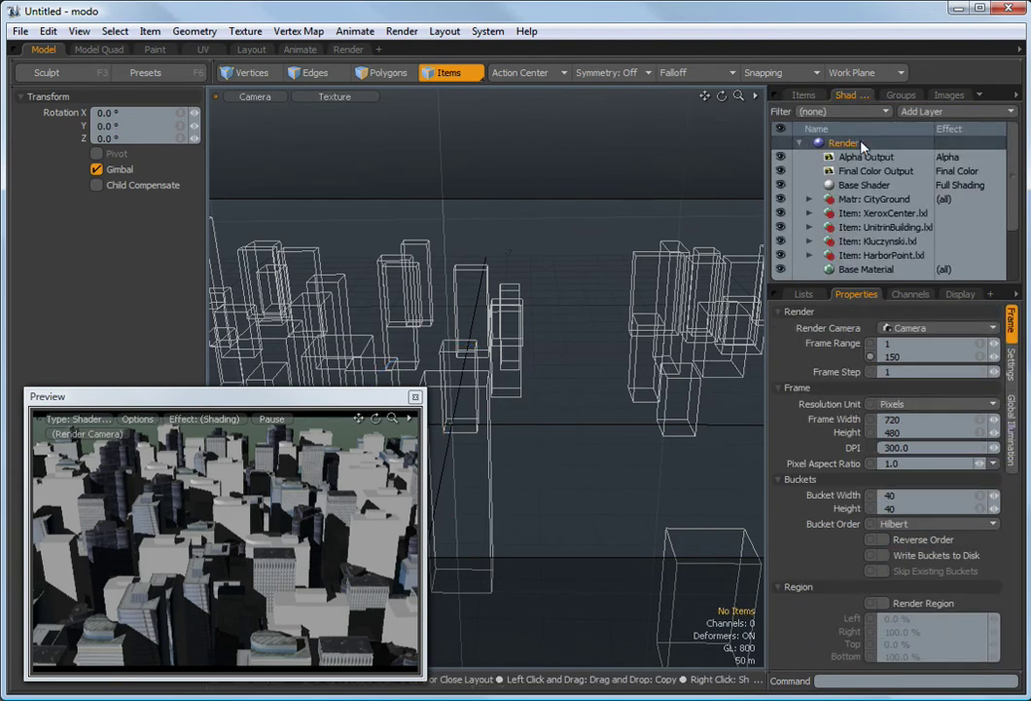
left_click(1011, 416)
left_click(892, 376)
Review the Environment Material's settings, including which light drives its physically-based daylight.
scroll(881, 234, "down", 3)
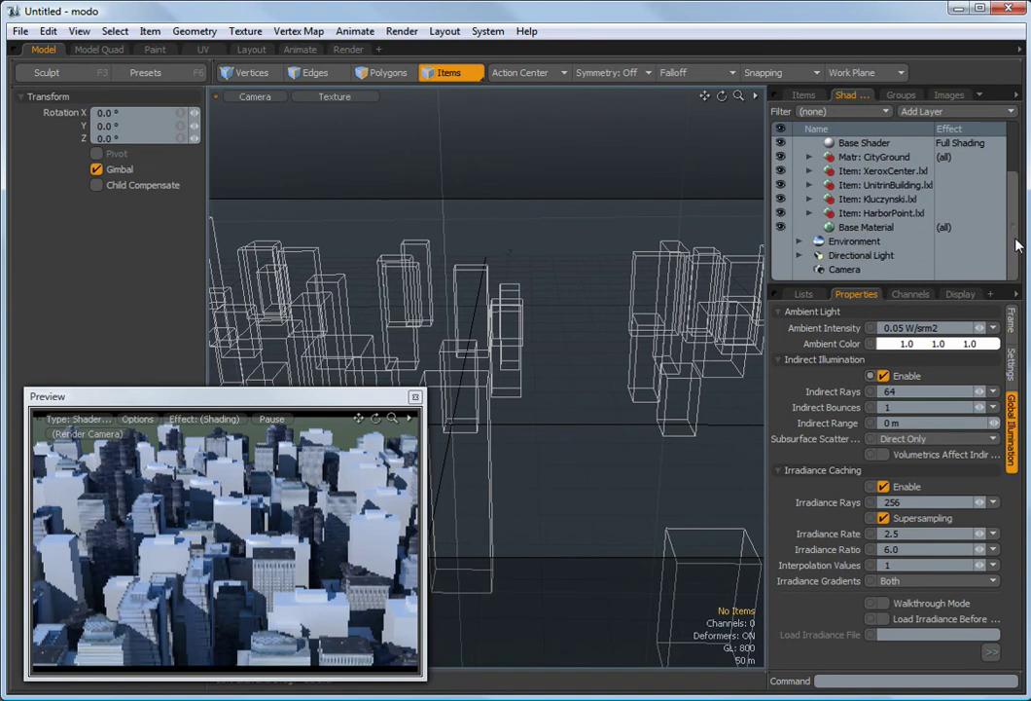
left_click(858, 242)
left_click(799, 241)
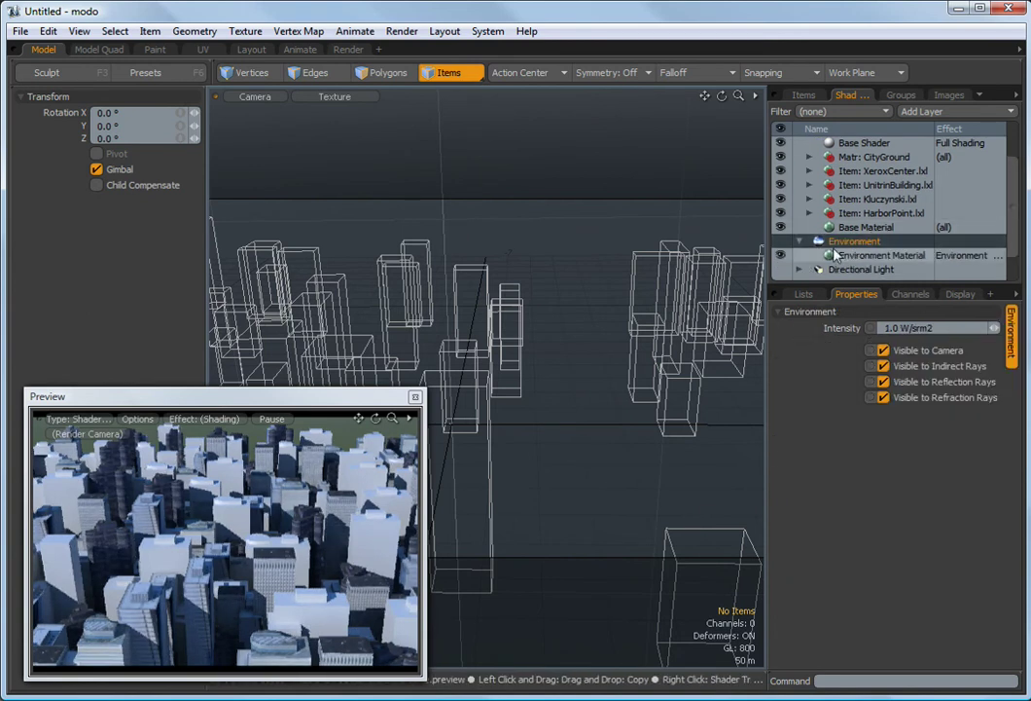
left_click(857, 256)
left_click(927, 534)
left_click(927, 529)
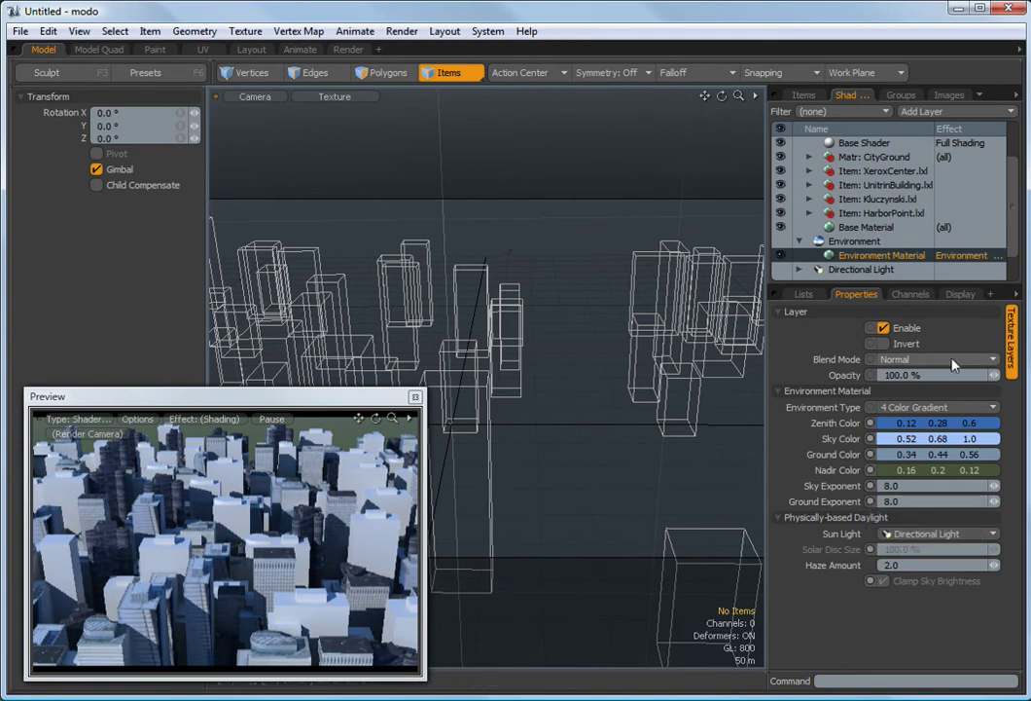
Enable Physical Sun on the Directional Light and set its time to 16:10.
left_click(851, 269)
left_click(847, 282)
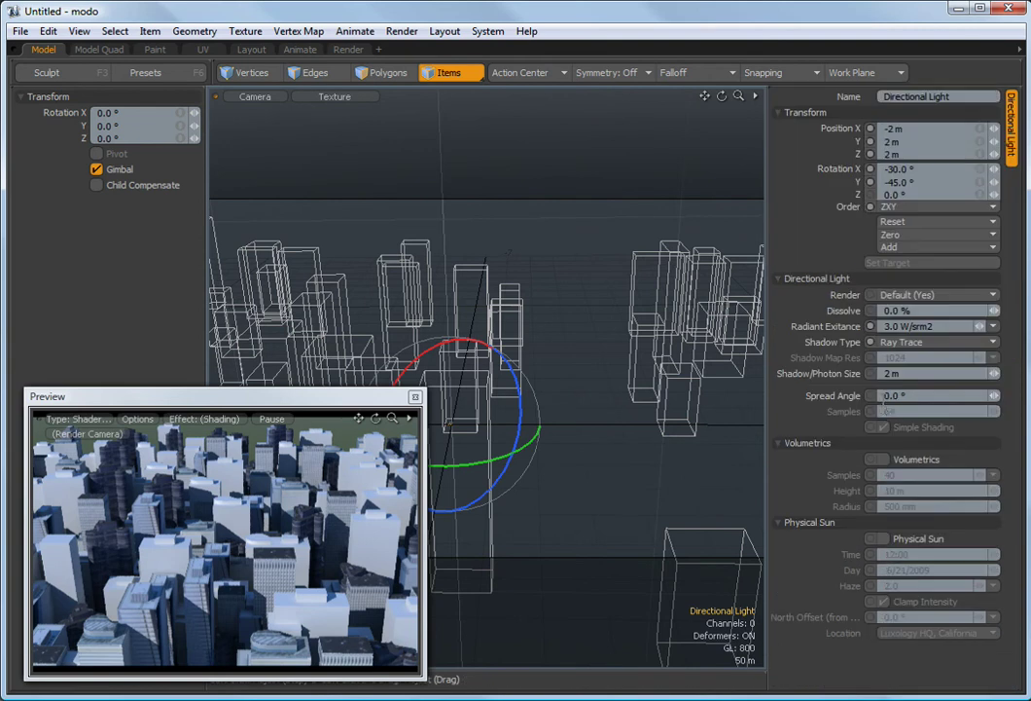
left_click(912, 540)
left_click_drag(993, 556, 1016, 556)
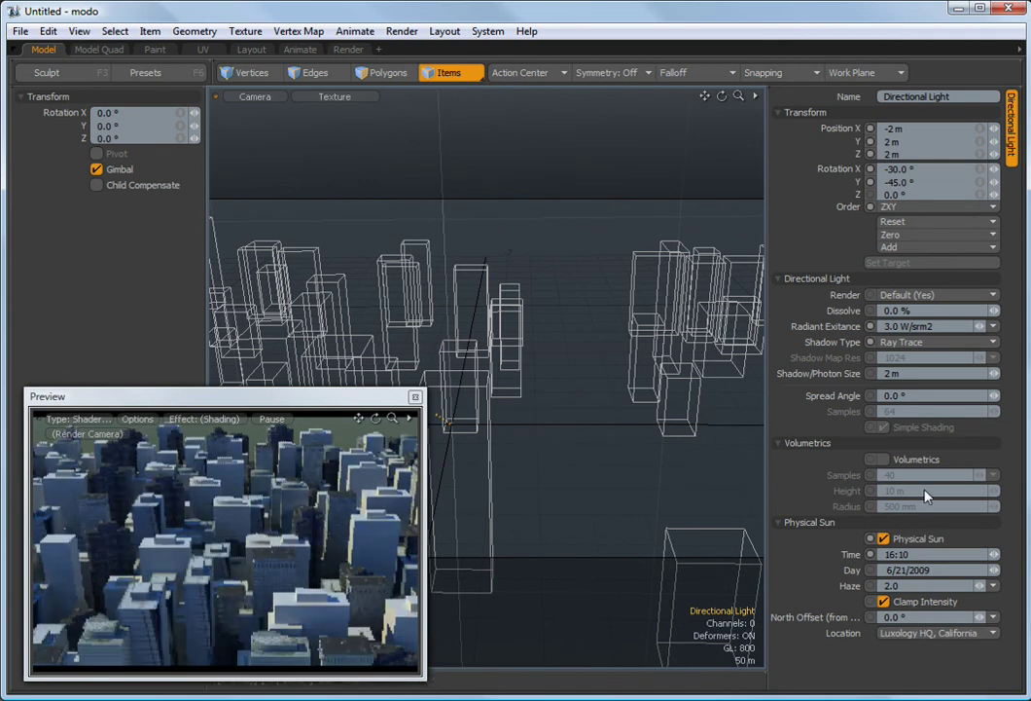
Set the Directional Light's radiant exitance to 6.0 W/srm2.
key("F5")
key("F5")
left_click(799, 312)
left_click(849, 327)
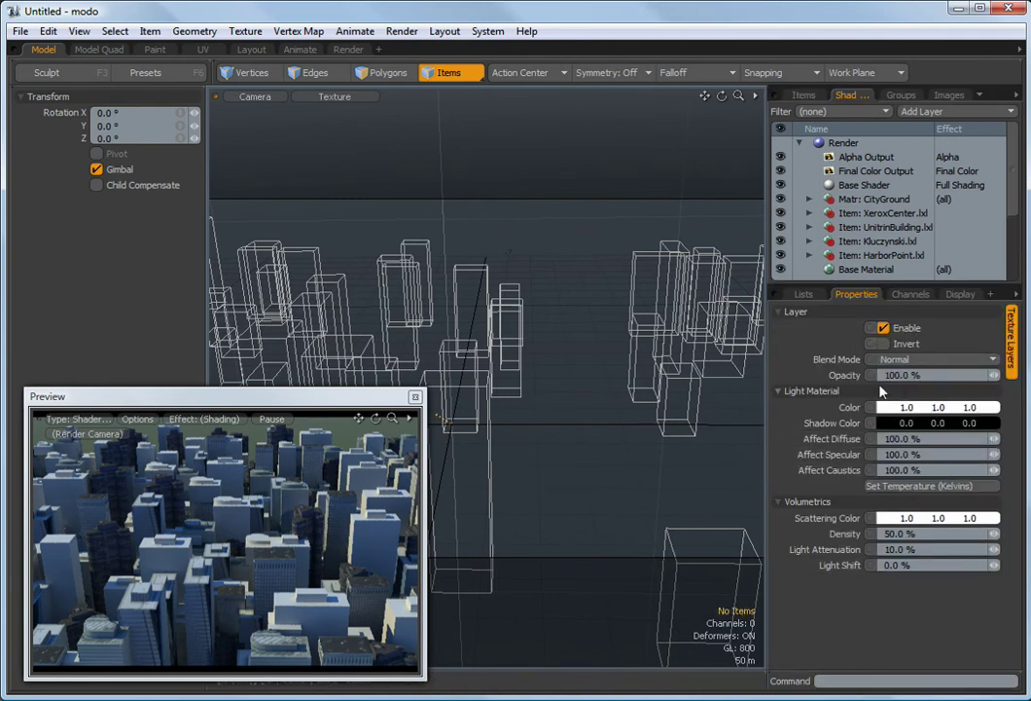
scroll(1013, 175, "down", 3)
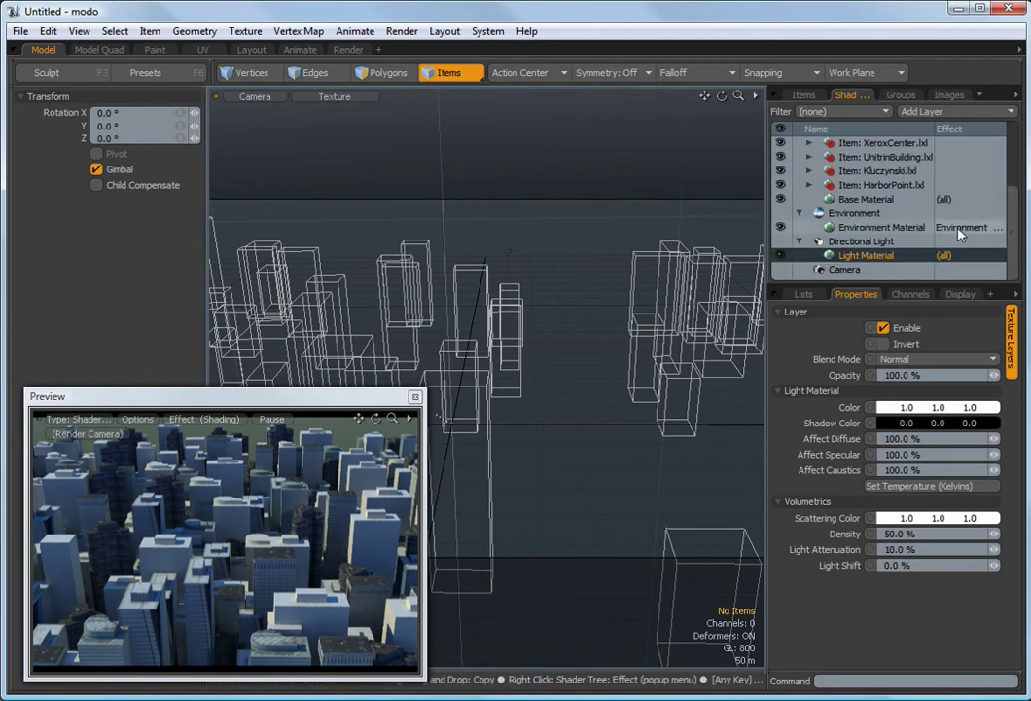
left_click(865, 215)
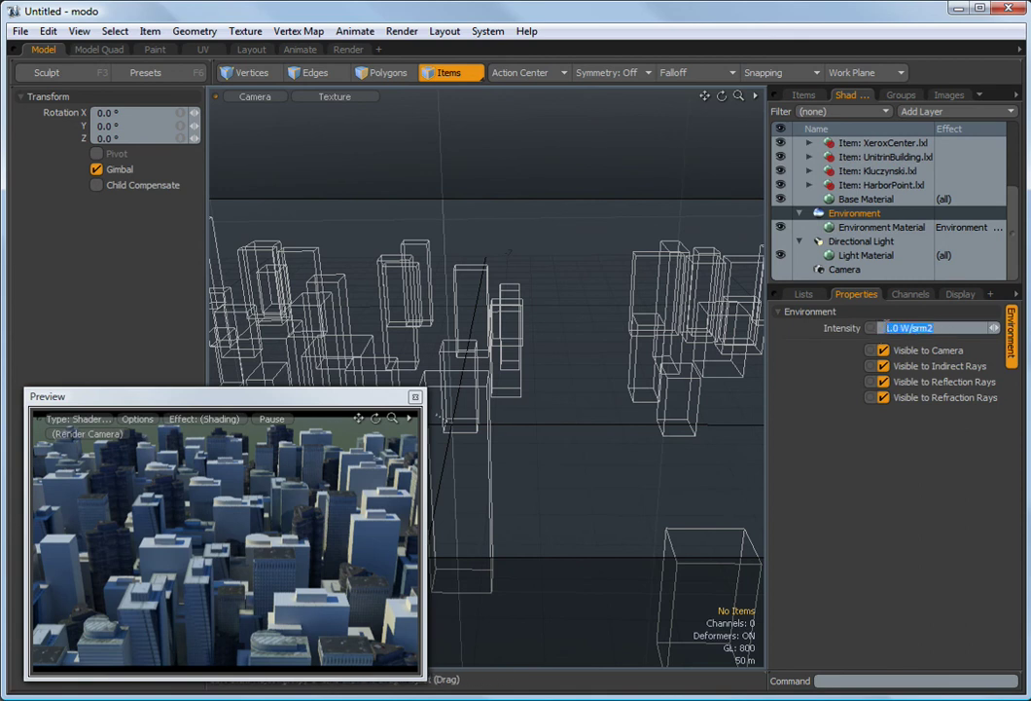
left_click(866, 242)
key("Return")
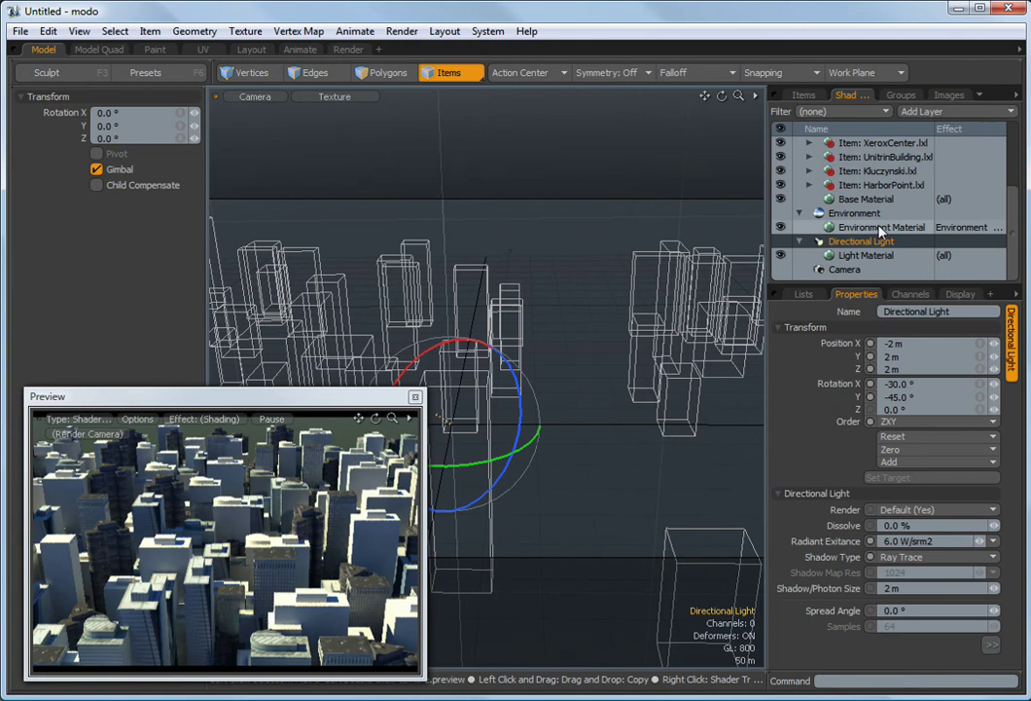
Change the Environment Material's environment type to Physically-based Daylight.
left_click(879, 228)
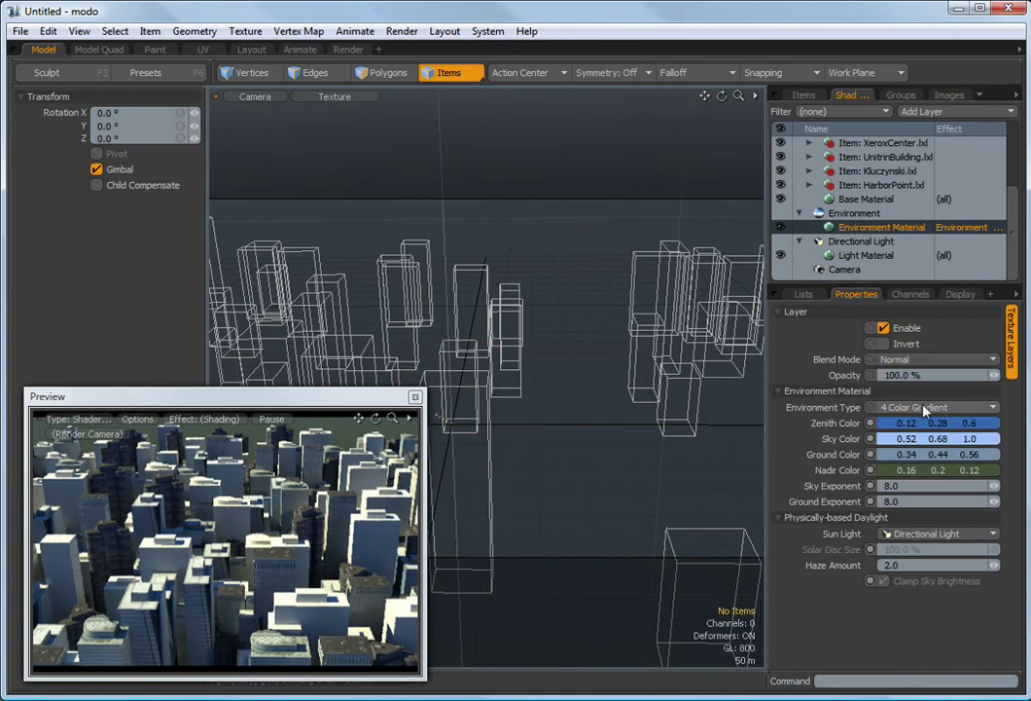
left_click(922, 408)
left_click(926, 430)
Set the Directional Light's physical sun time to 17:42.
left_click(869, 242)
left_click(861, 213)
left_click(877, 228)
left_click(858, 255)
left_click(860, 241)
key("ctrl+space")
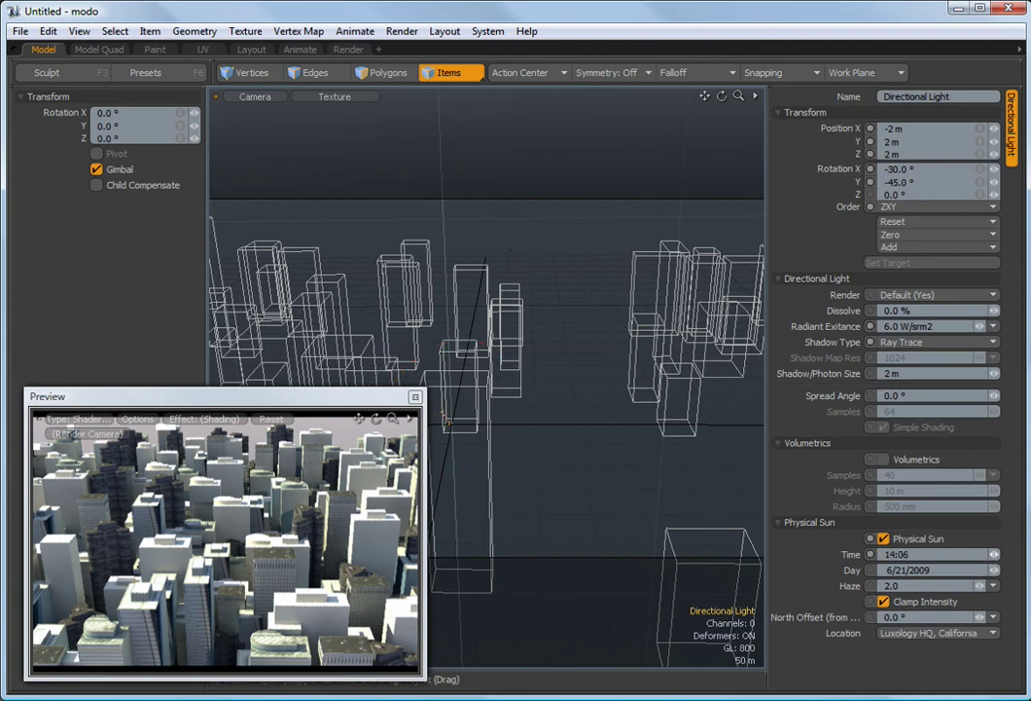
mouse_move(994, 553)
left_mouse_down()
mouse_move(967, 554)
mouse_move(991, 554)
left_mouse_up()
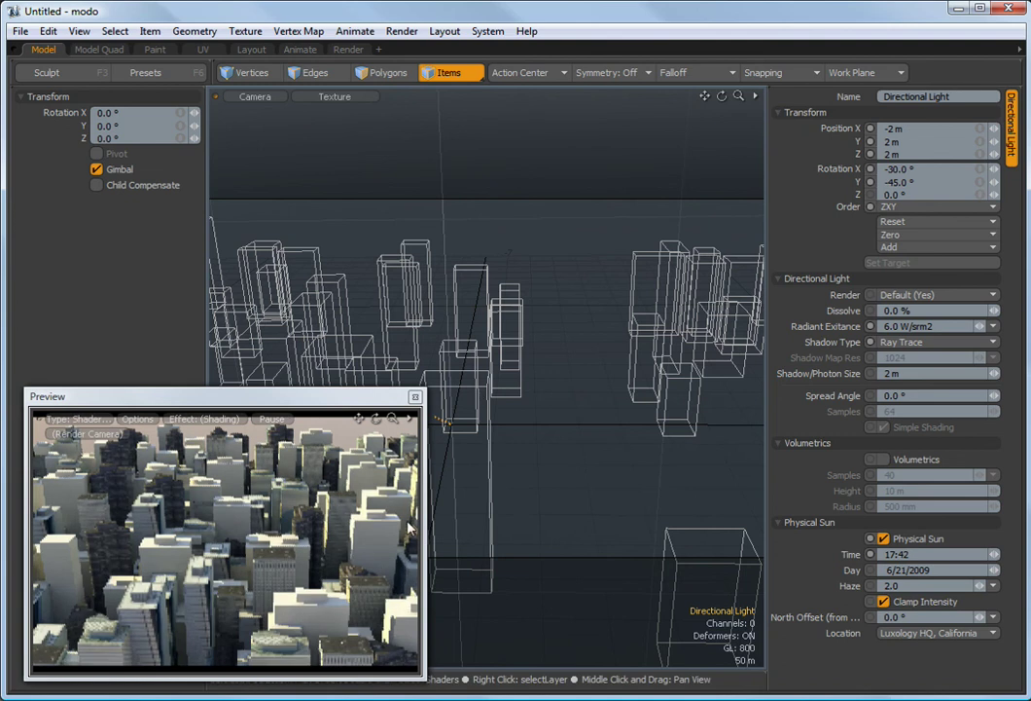
Orbit the camera around the replicated city to examine the sunlit buildings from other angles.
left_click_drag(614, 451, 523, 477, "alt")
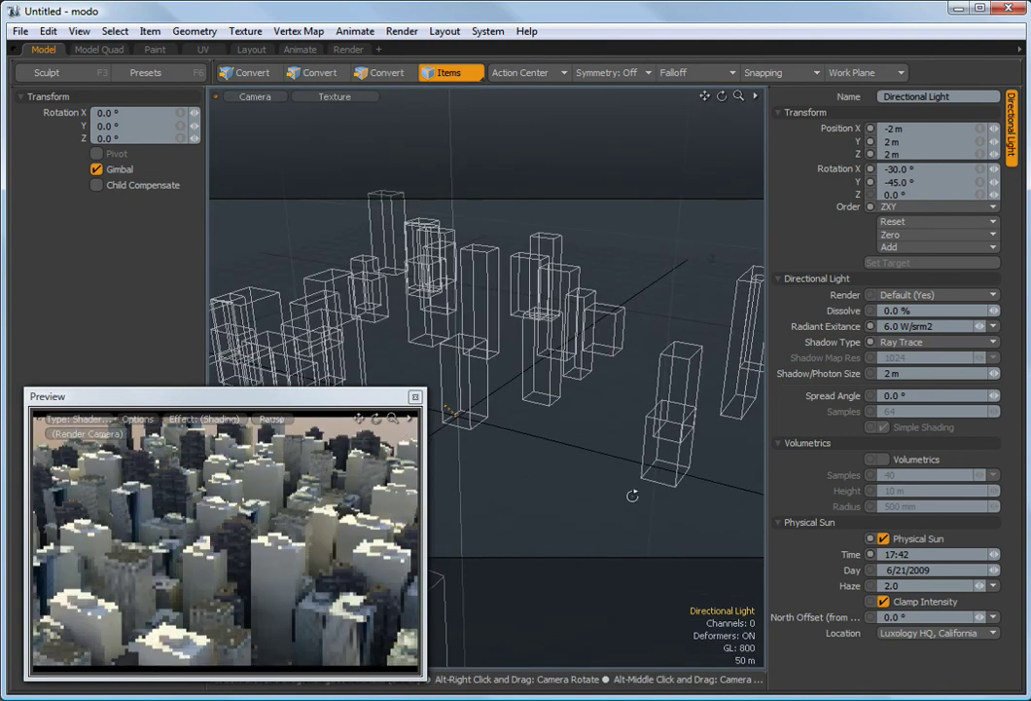
left_click_drag(648, 499, 426, 415, "alt")
left_click_drag(670, 479, 576, 392, "alt")
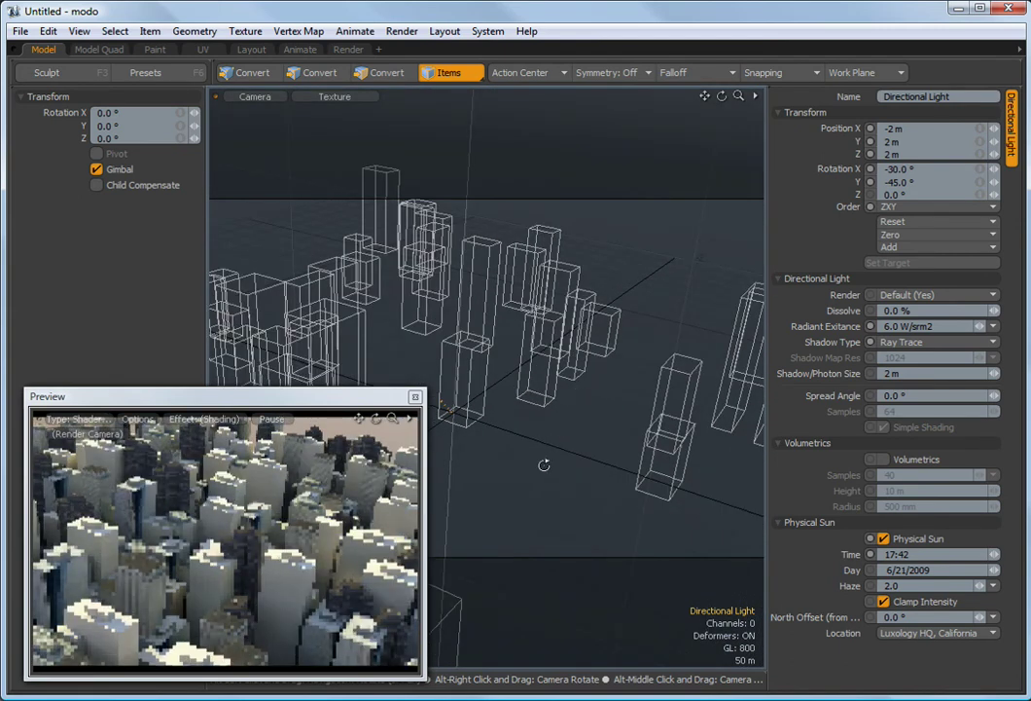
left_click_drag(544, 465, 523, 400, "alt")
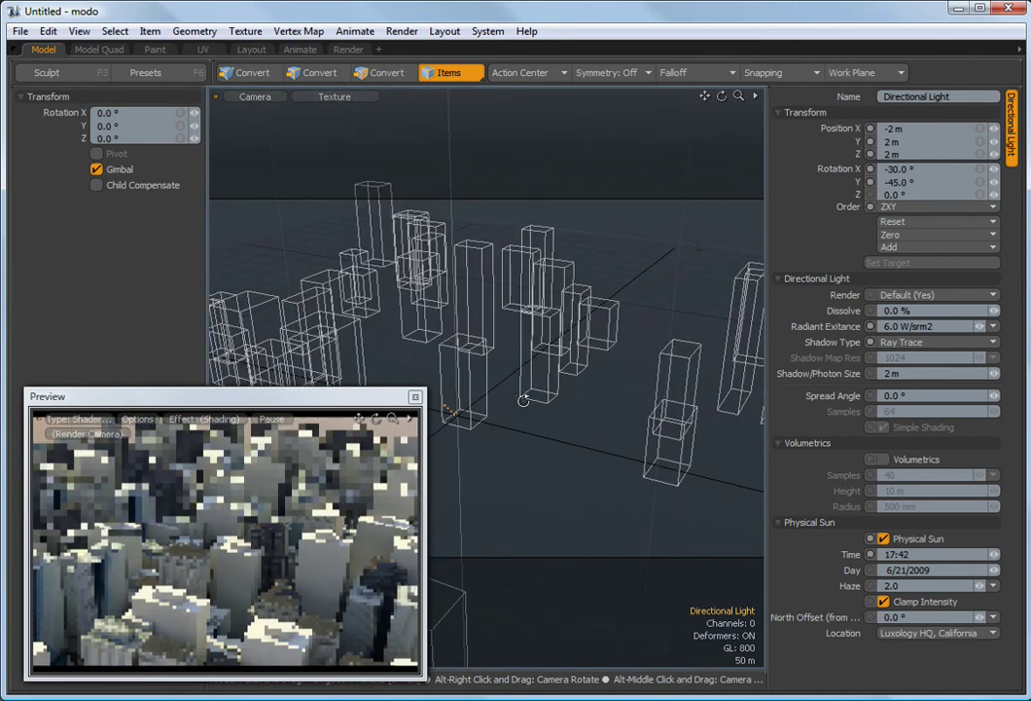